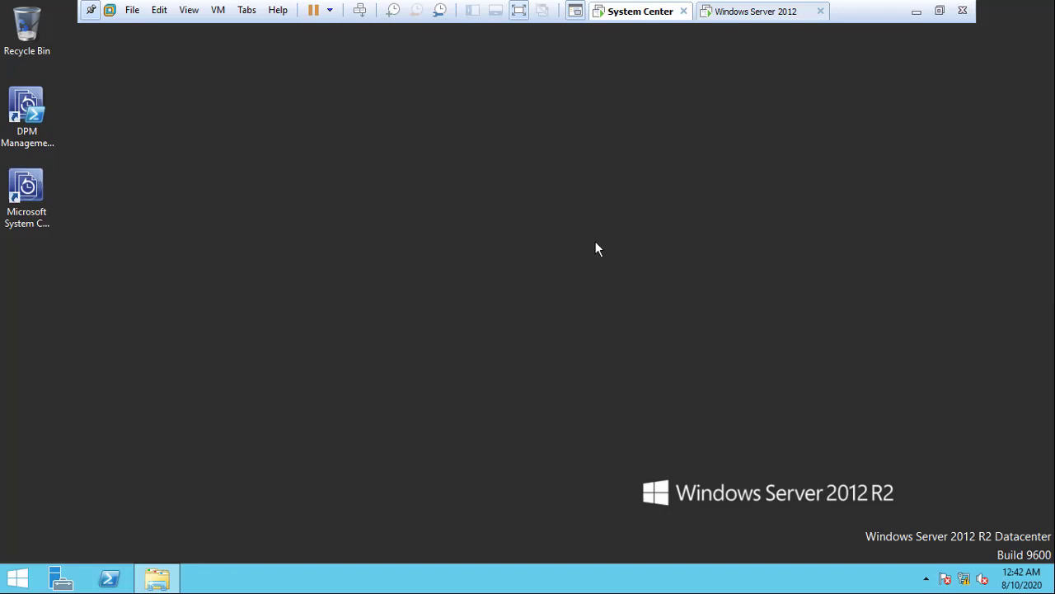
Step: Launch the Data Protection Manager console from its desktop shortcut
click(36, 195)
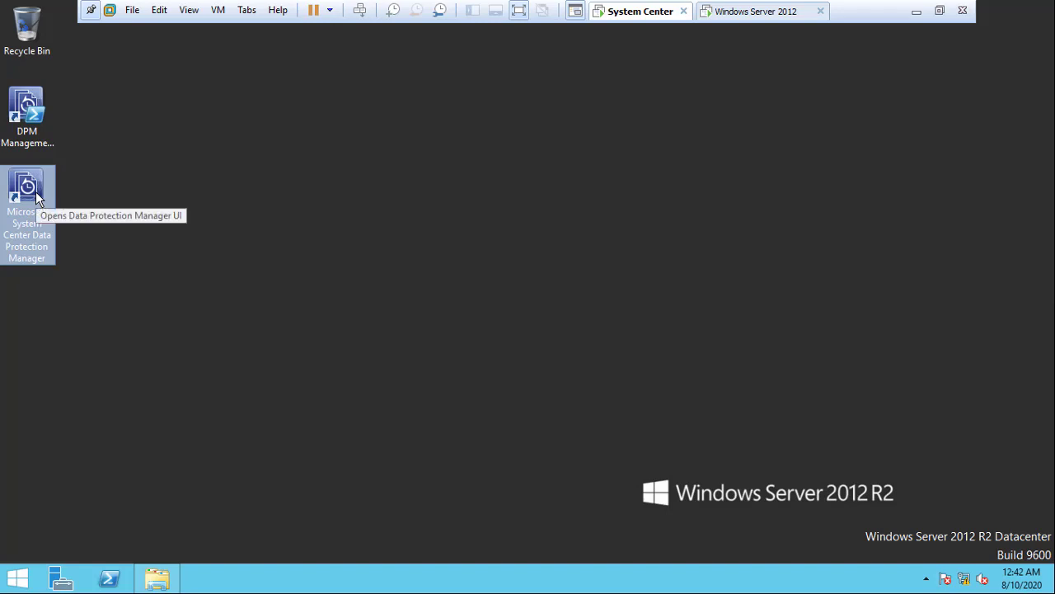
double_click(28, 209)
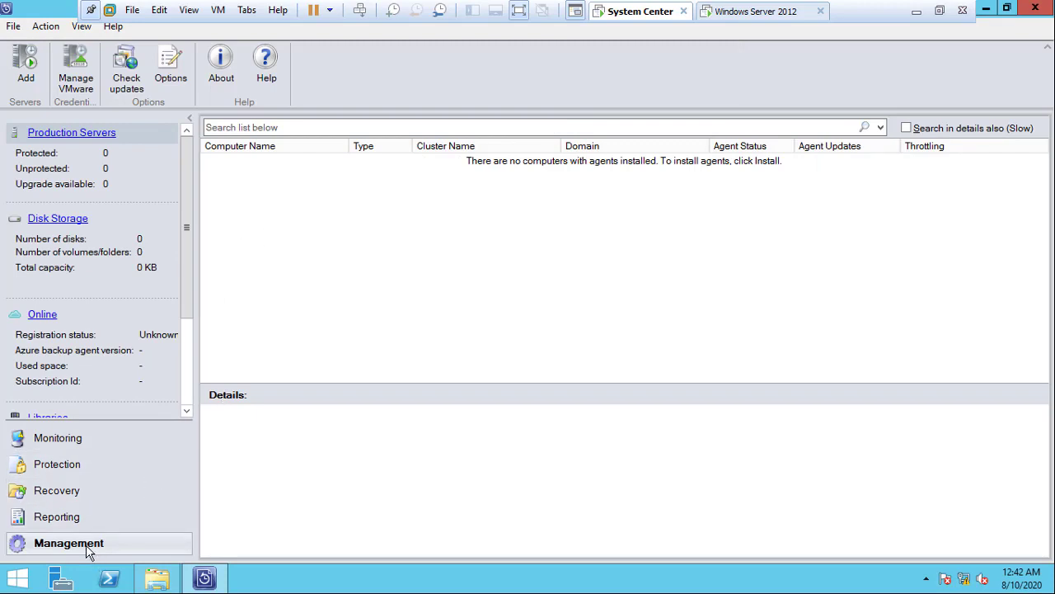
Step: Start adding a Windows server with agent installation and add WIN-S161Q0HD54T to the selected computers
click(46, 136)
click(21, 68)
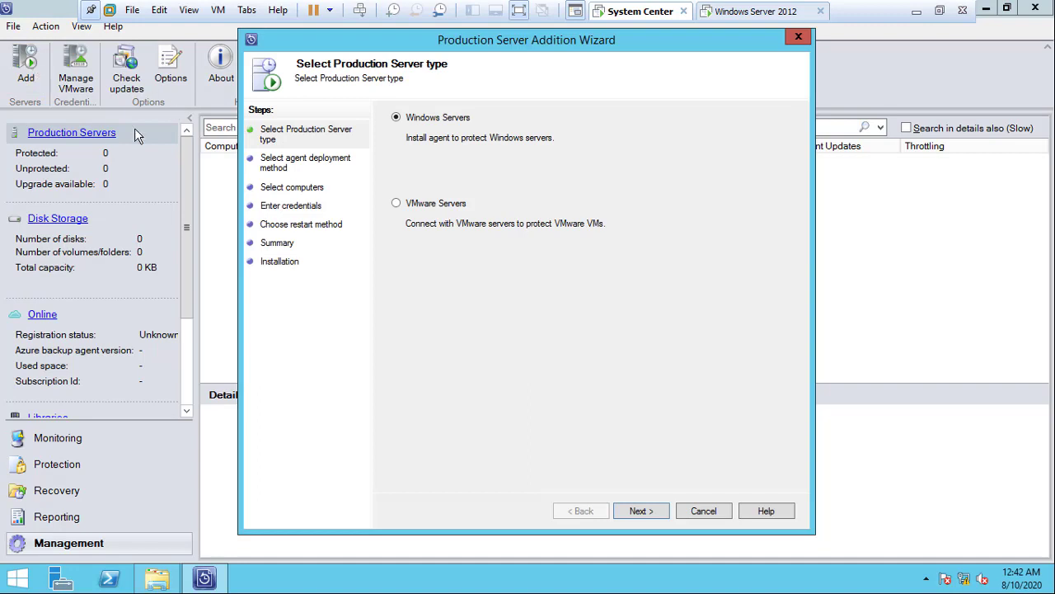
click(638, 508)
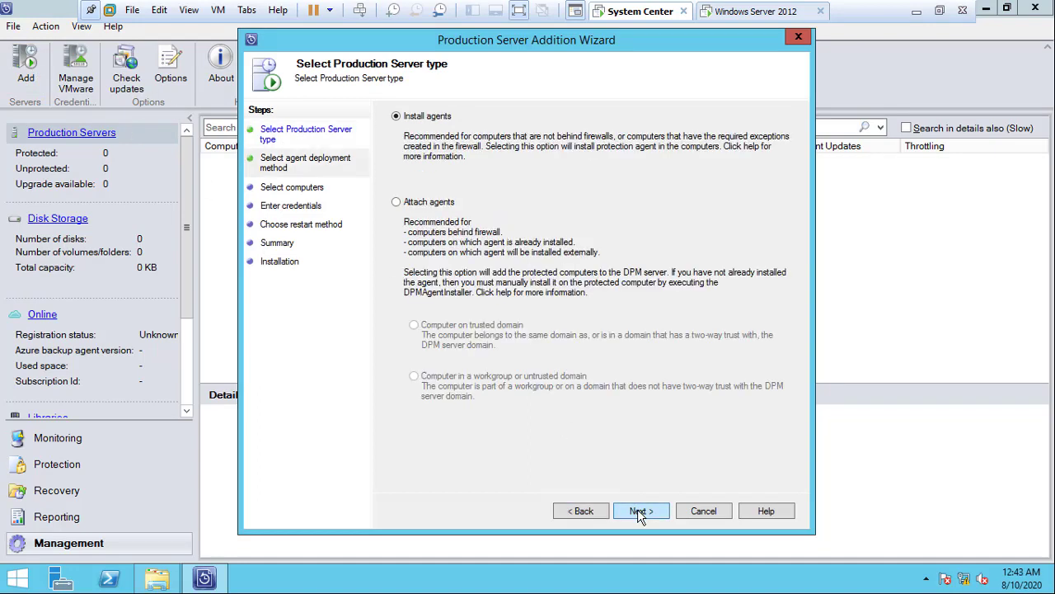
click(637, 509)
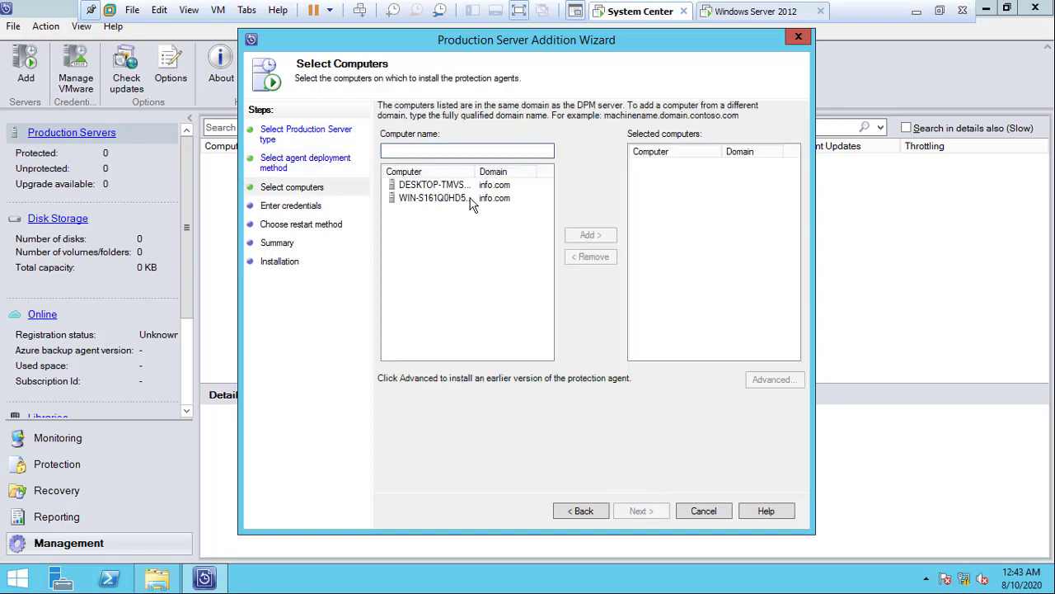
click(467, 201)
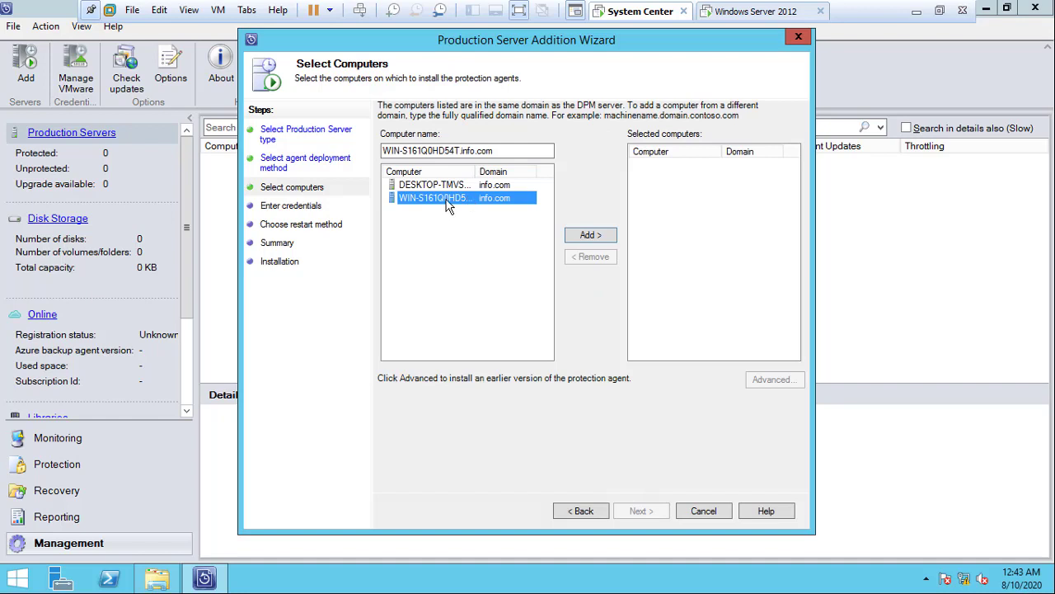
click(589, 237)
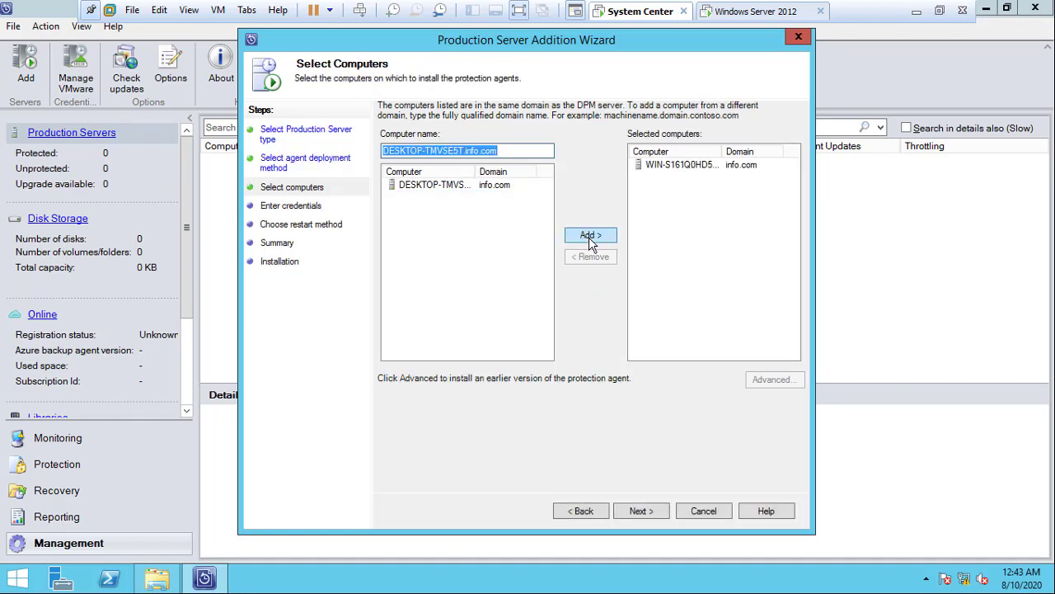
Step: Enter the domain administrator user name and password, correcting a mistyped password, and continue
click(641, 511)
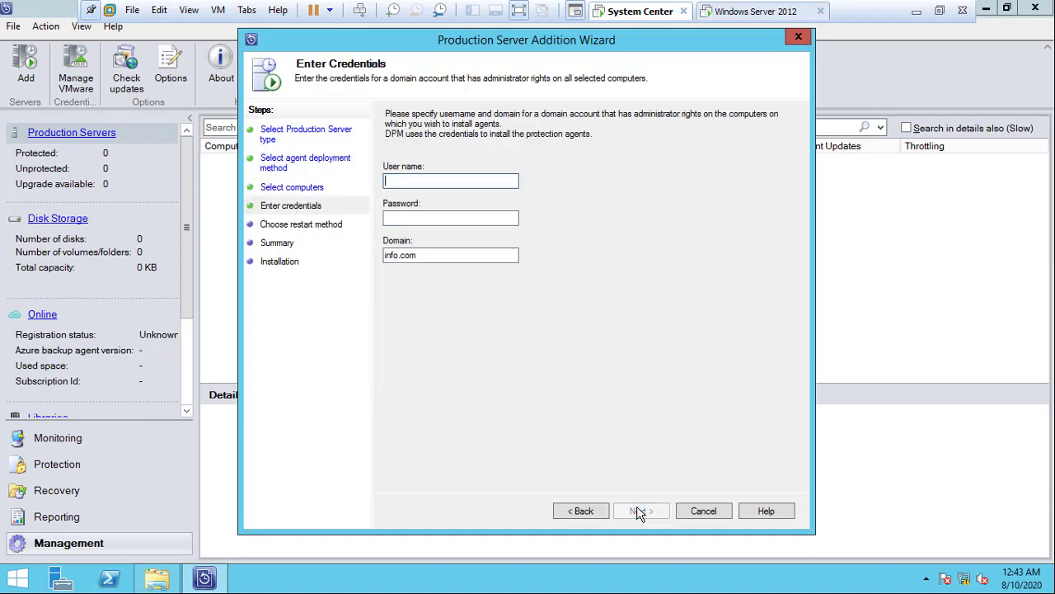
text(administrator)
key(Tab)
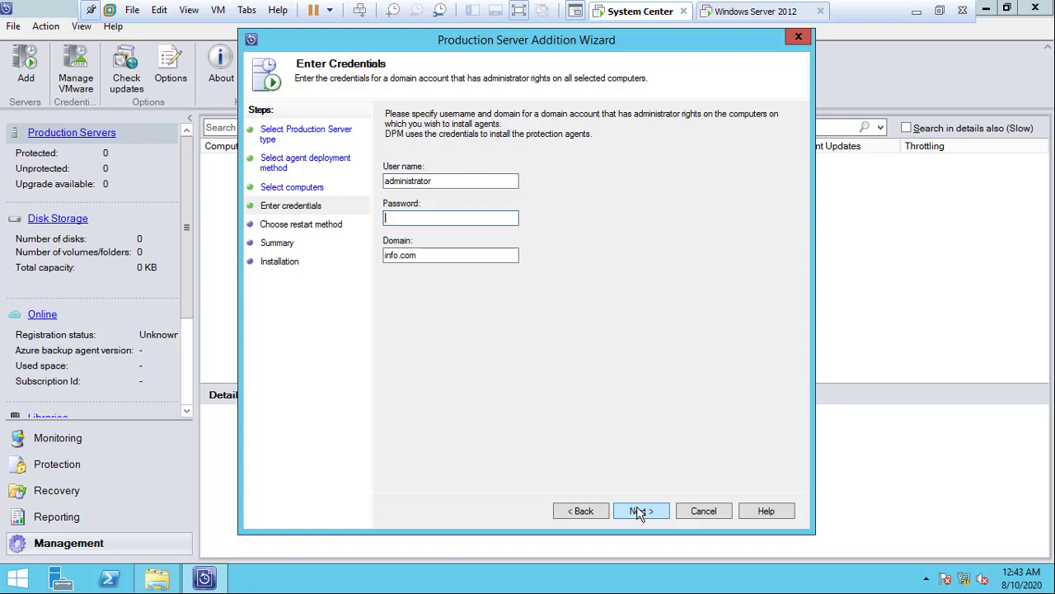
text(********)
key(BackSpace)
key(BackSpace)
key(BackSpace)
key(BackSpace)
key(BackSpace)
key(BackSpace)
key(BackSpace)
key(BackSpace)
text(*************)
click(644, 512)
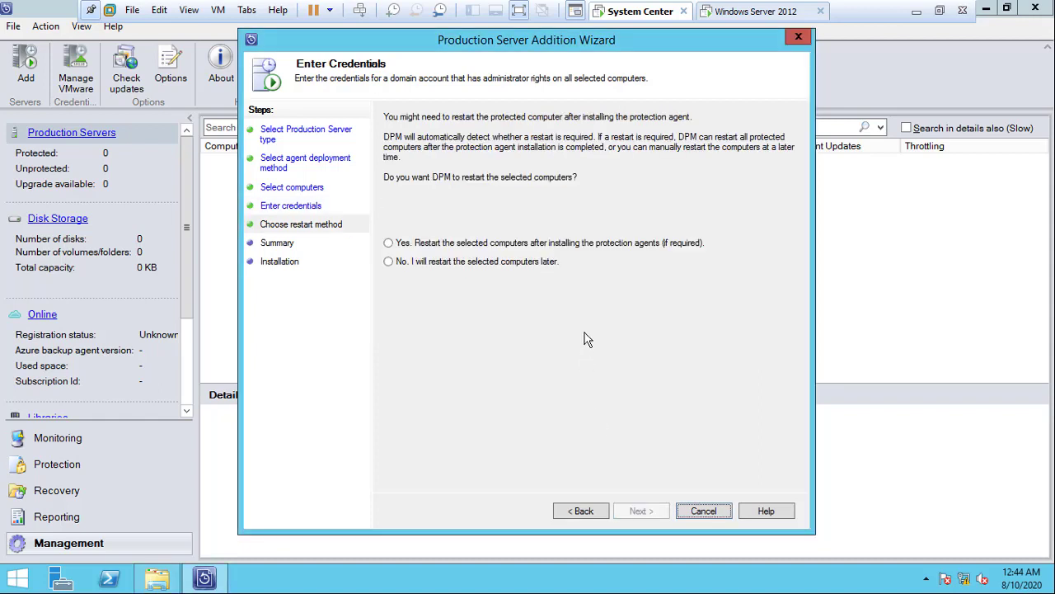
Step: Choose to restart the computers later and start installing the agent on WIN-S161Q0HD54T
click(521, 262)
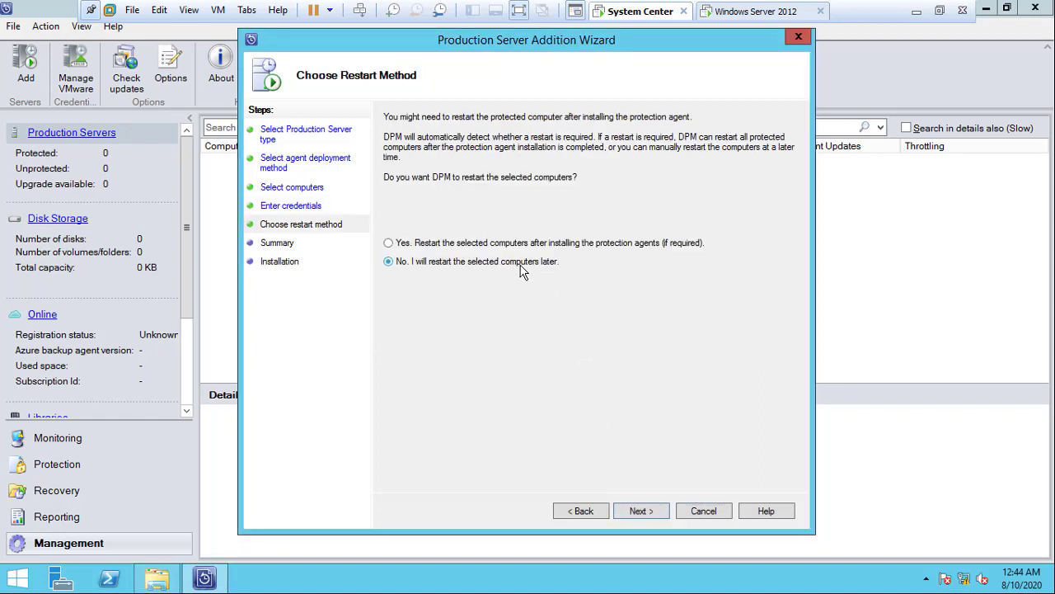
click(642, 511)
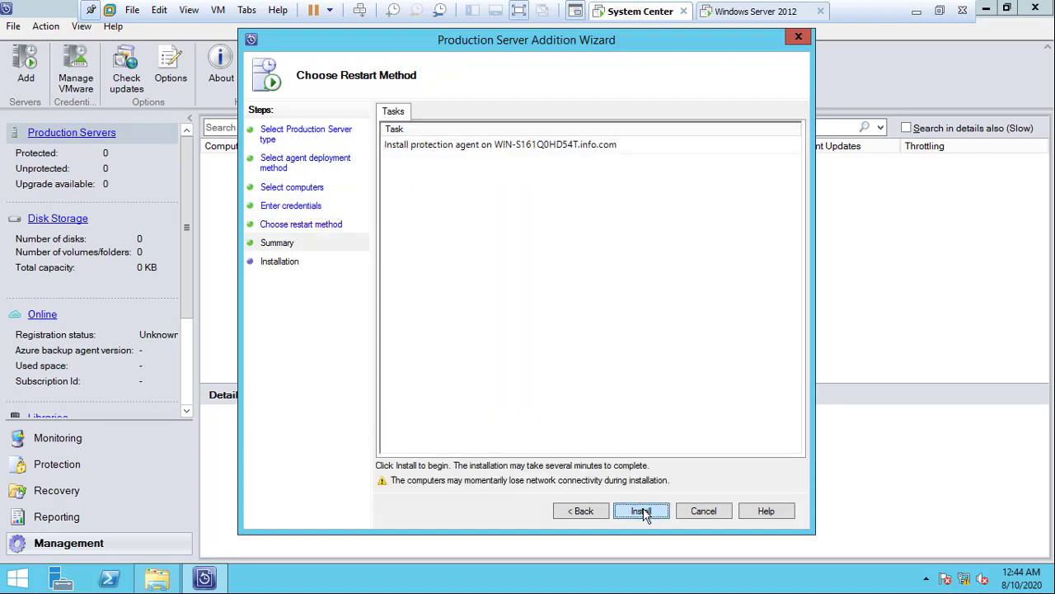
click(643, 511)
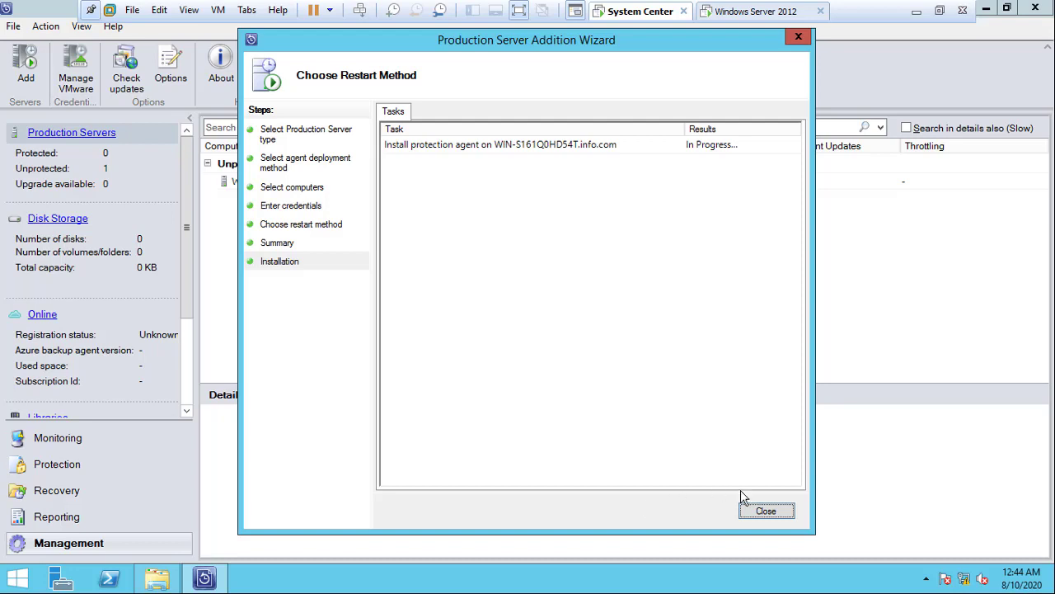
Step: Close the wizard and return to the Production Servers list under Management
click(766, 512)
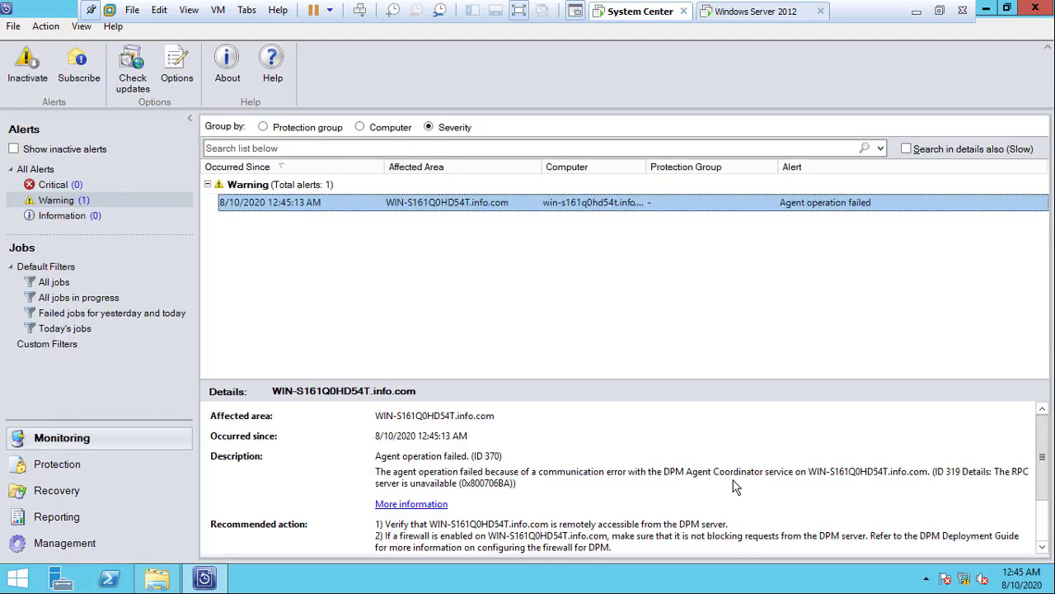
click(97, 544)
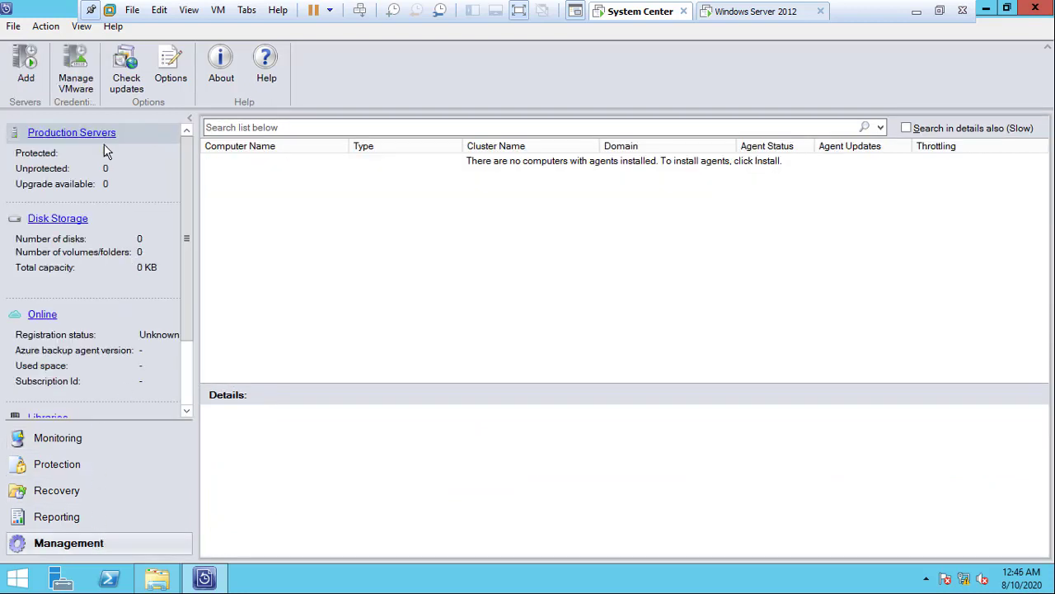
click(105, 151)
Step: On the Windows Server 2012 VM, open \\192.168.74.128\c$ through the Run prompt
click(757, 13)
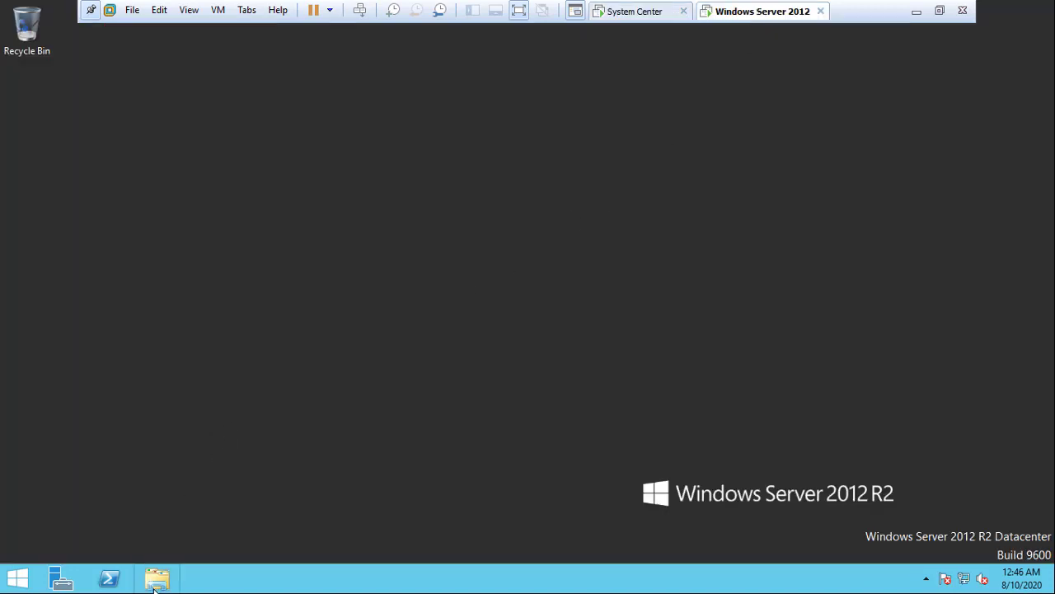
key(super)
click(184, 469)
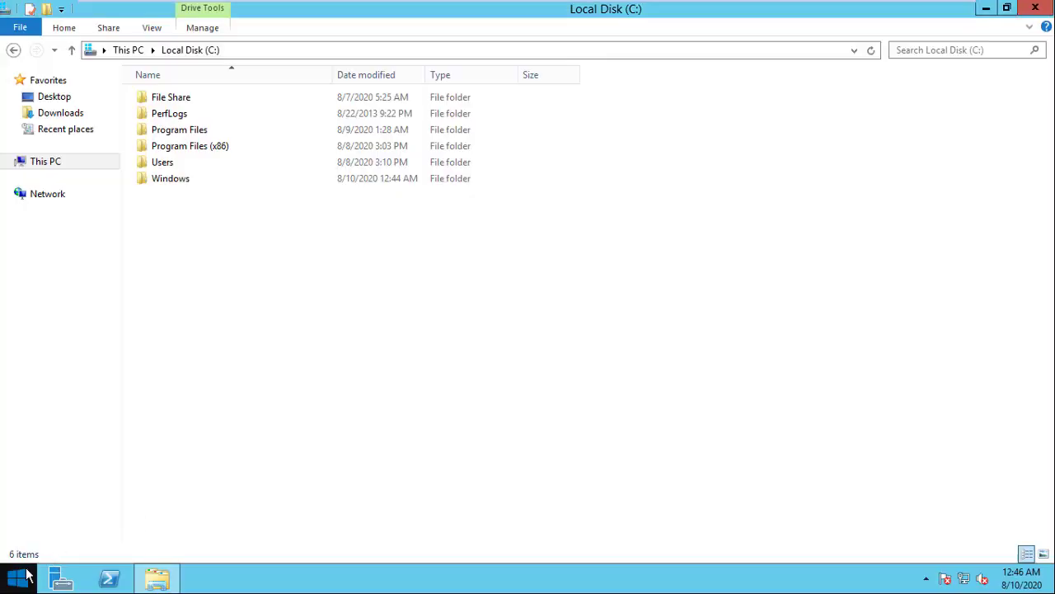
right_click(28, 574)
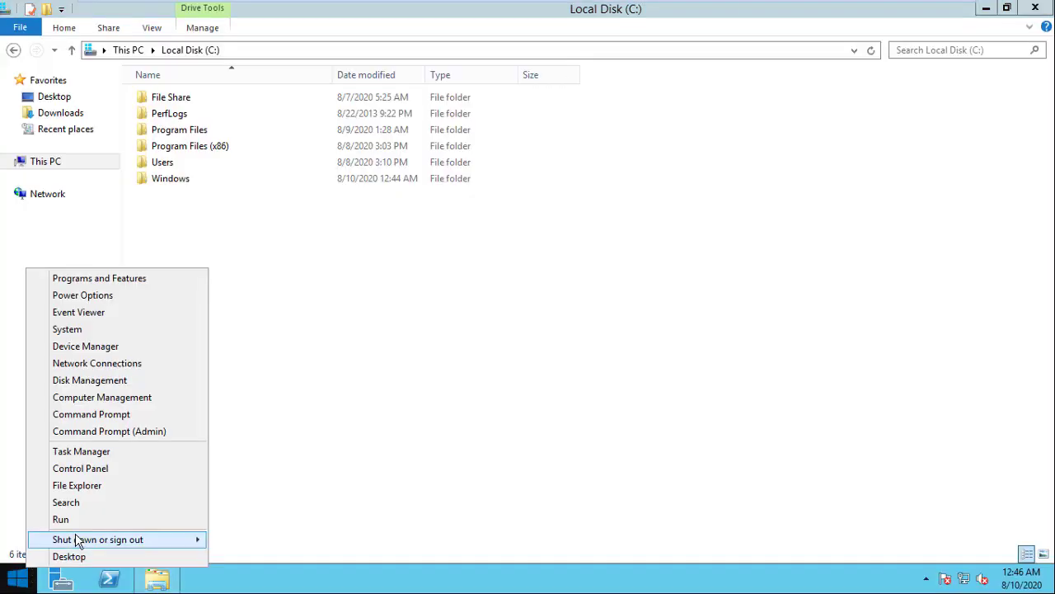
click(92, 520)
text(\\19)
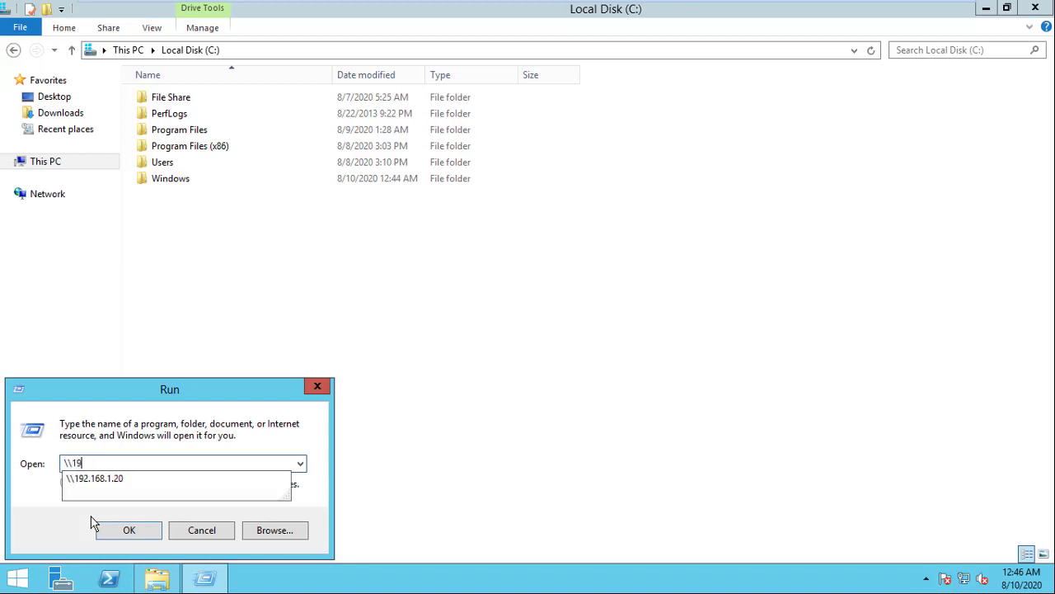
text(2.168.1.)
key(BackSpace)
text(74.)
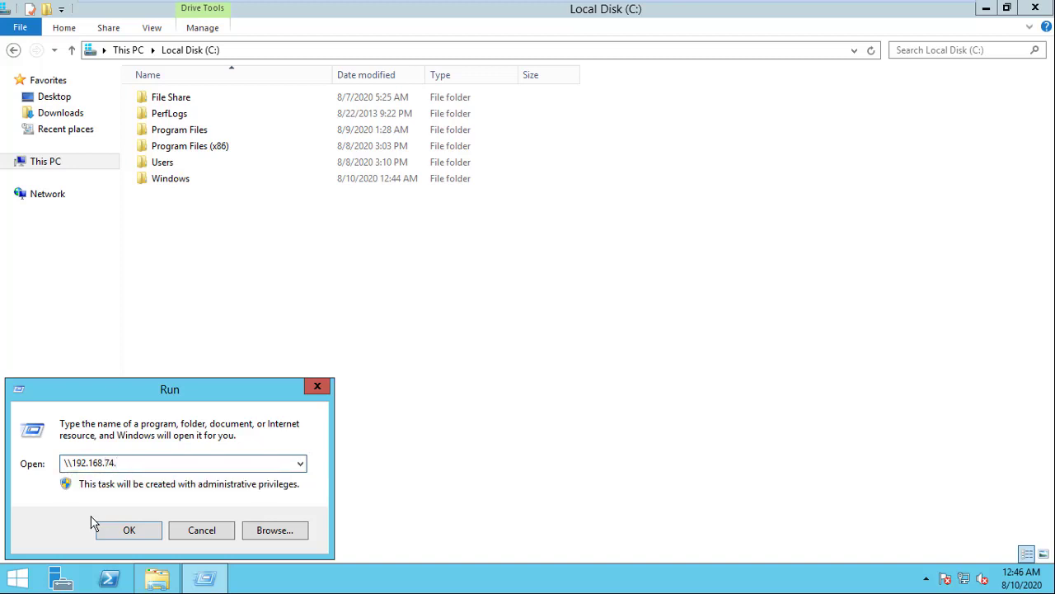
text(128\c$)
key(Return)
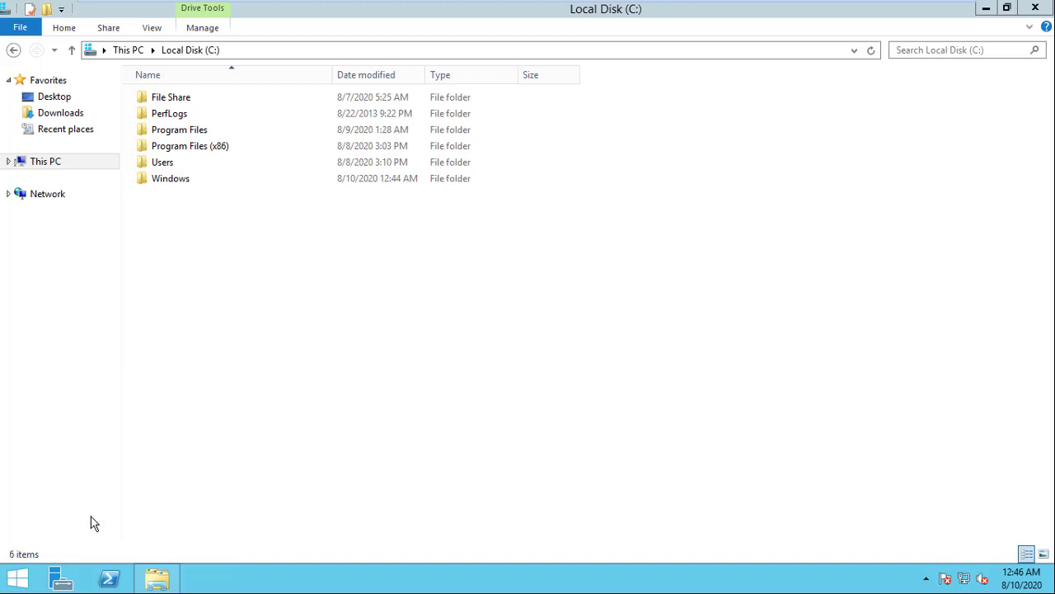
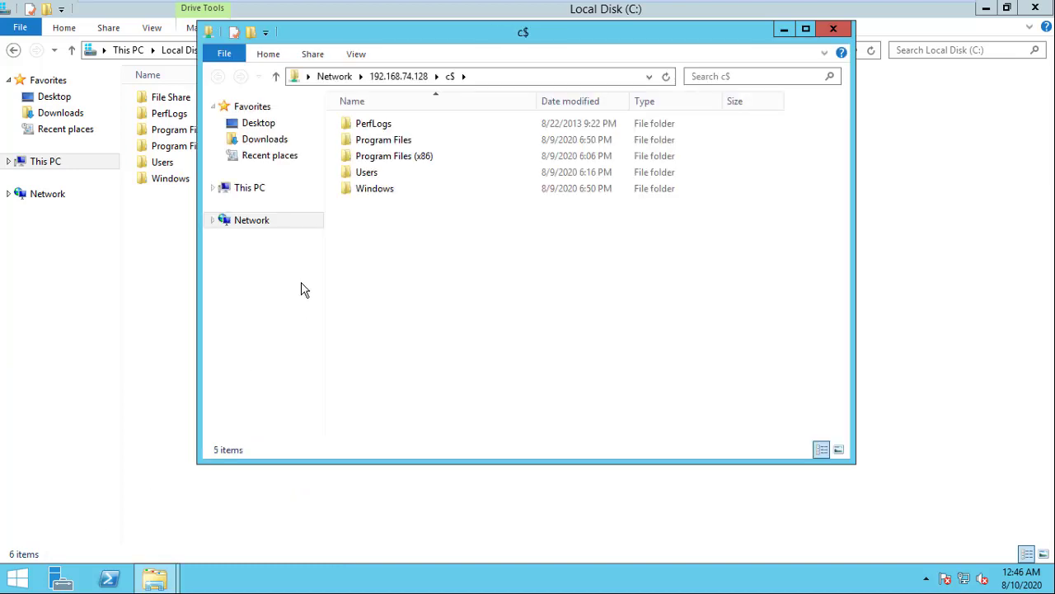
Step: Browse the share to DPM\ProtectionAgents\RA\10.19.58.0\i386 and bring up DPMAgentInstaller_x86's context menu
double_click(410, 142)
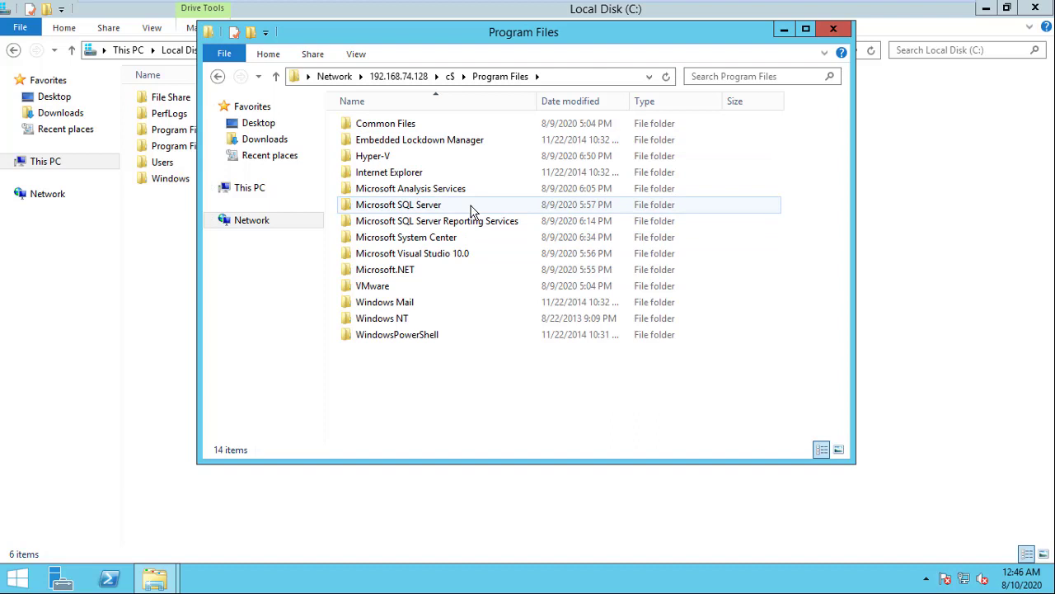
double_click(445, 239)
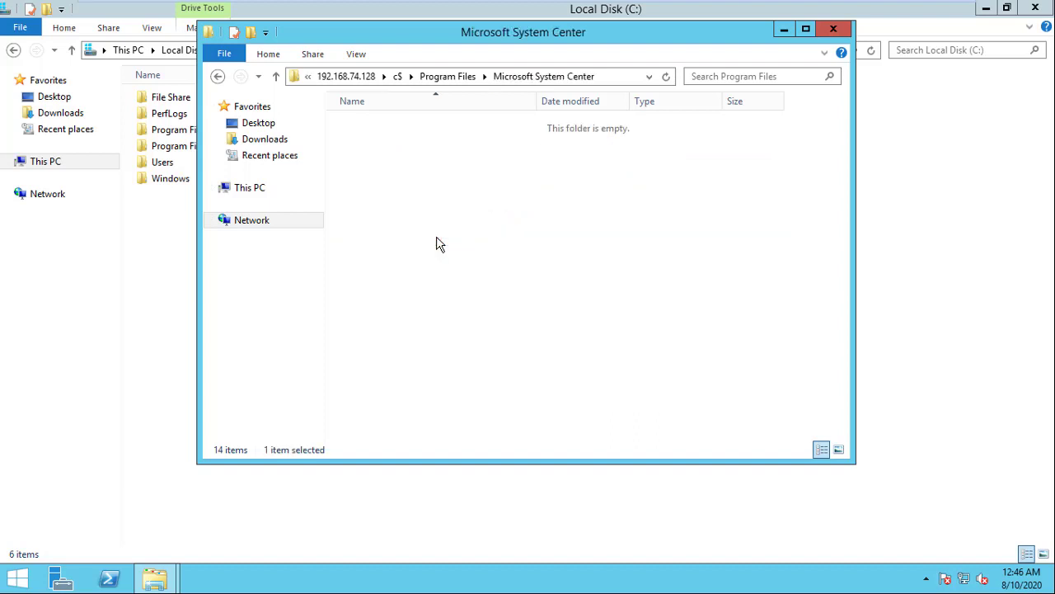
double_click(381, 128)
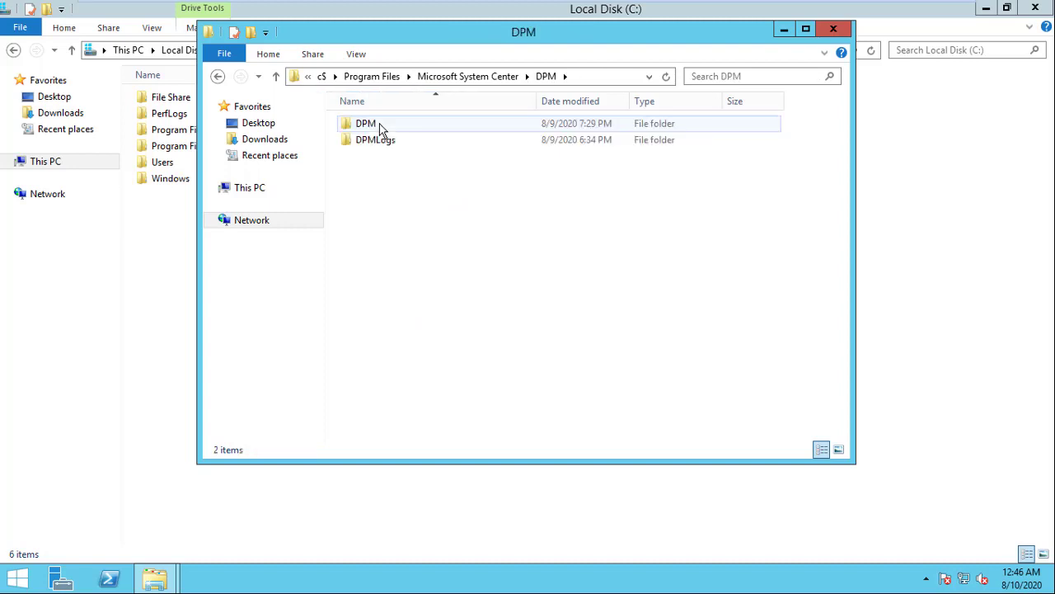
double_click(384, 128)
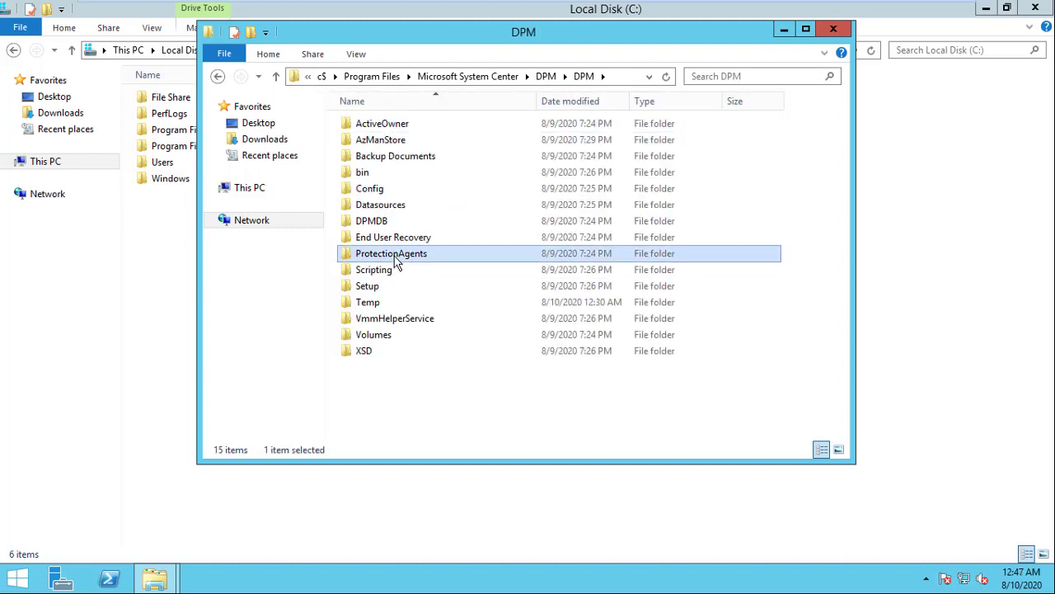
double_click(394, 257)
double_click(377, 140)
double_click(391, 128)
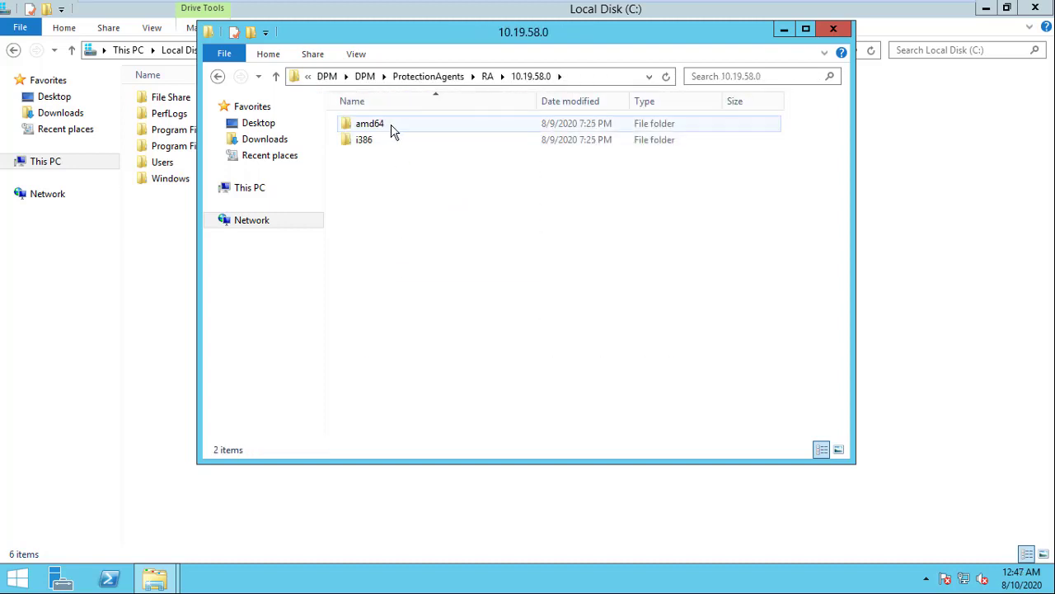
double_click(378, 141)
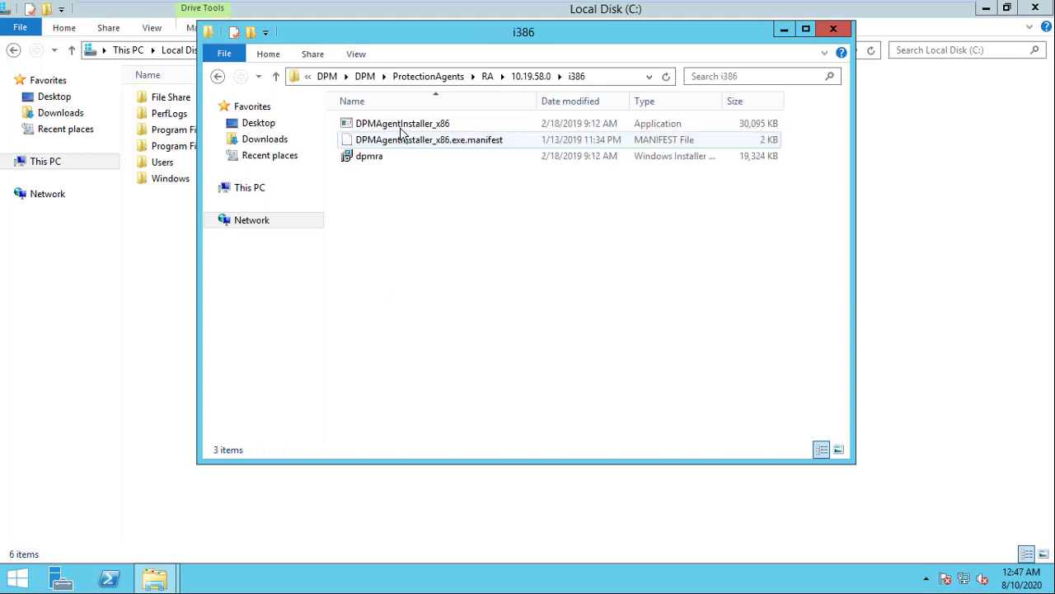
click(415, 128)
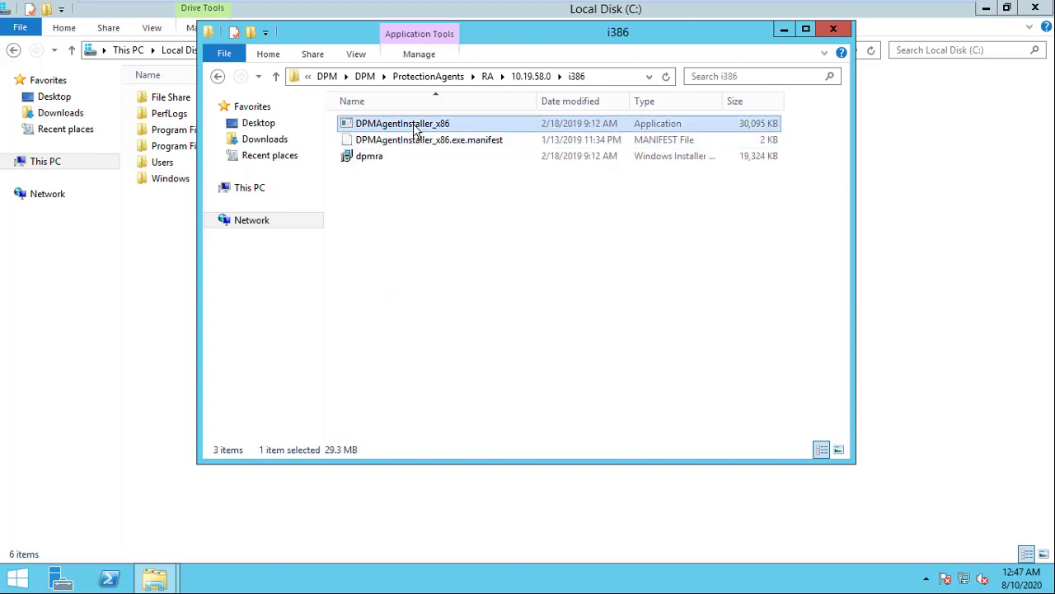
right_click(415, 128)
Step: Run DPMAgentInstaller_x86 as administrator, accept the license, and close the completed console
click(450, 154)
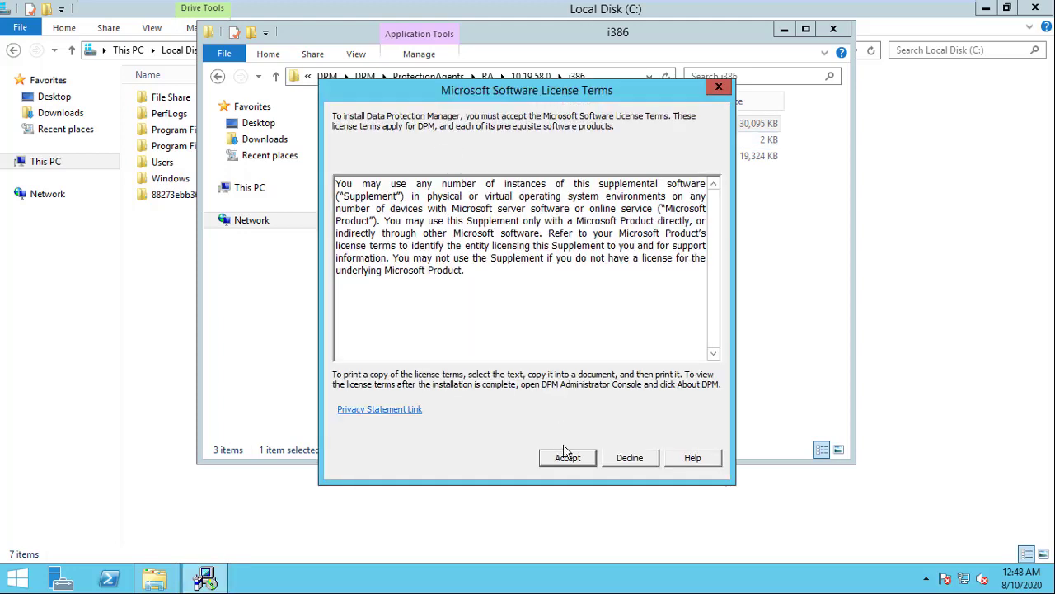
click(568, 459)
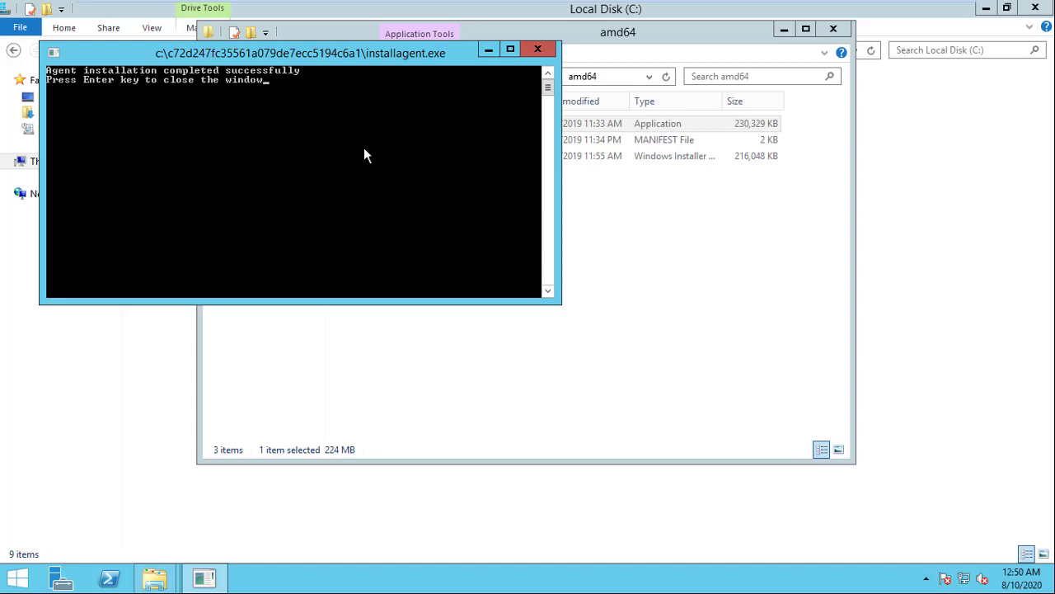
key(Return)
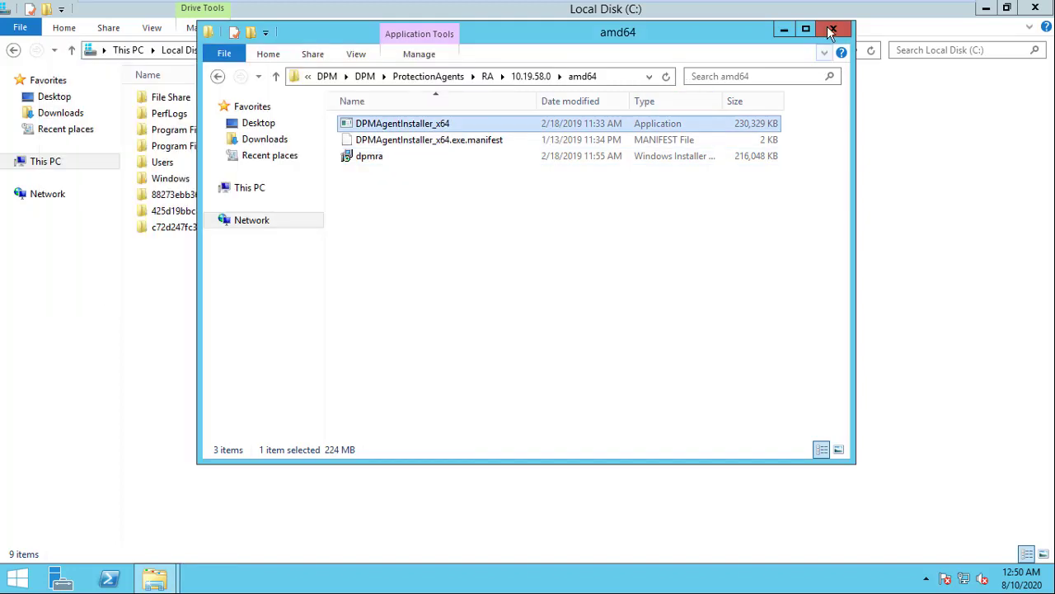
Step: Close the share window and open the local Program Files\Microsoft Data Protection Manager\DPM\bin folder
click(829, 27)
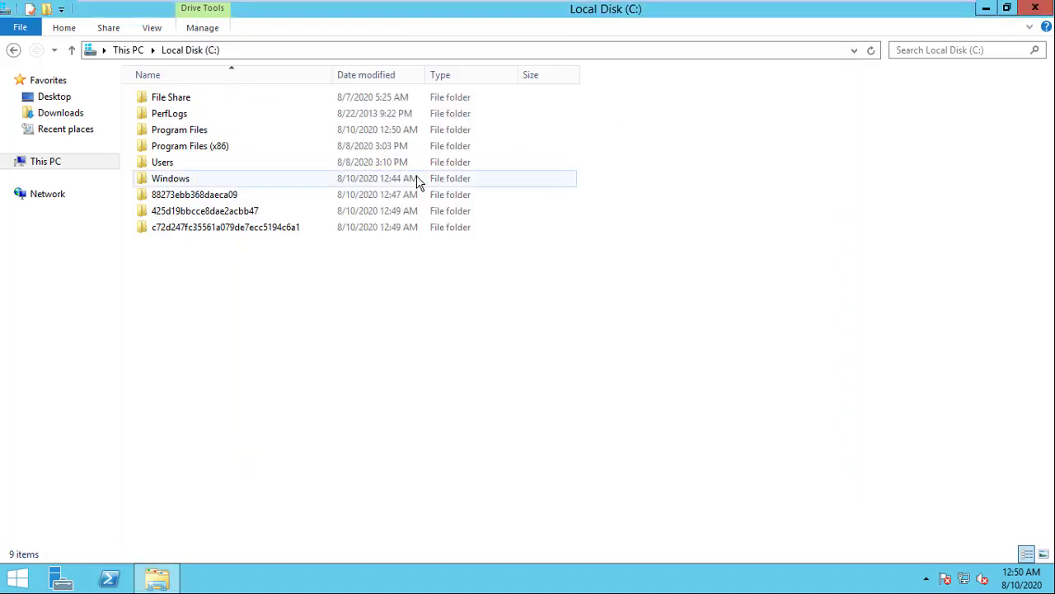
double_click(202, 132)
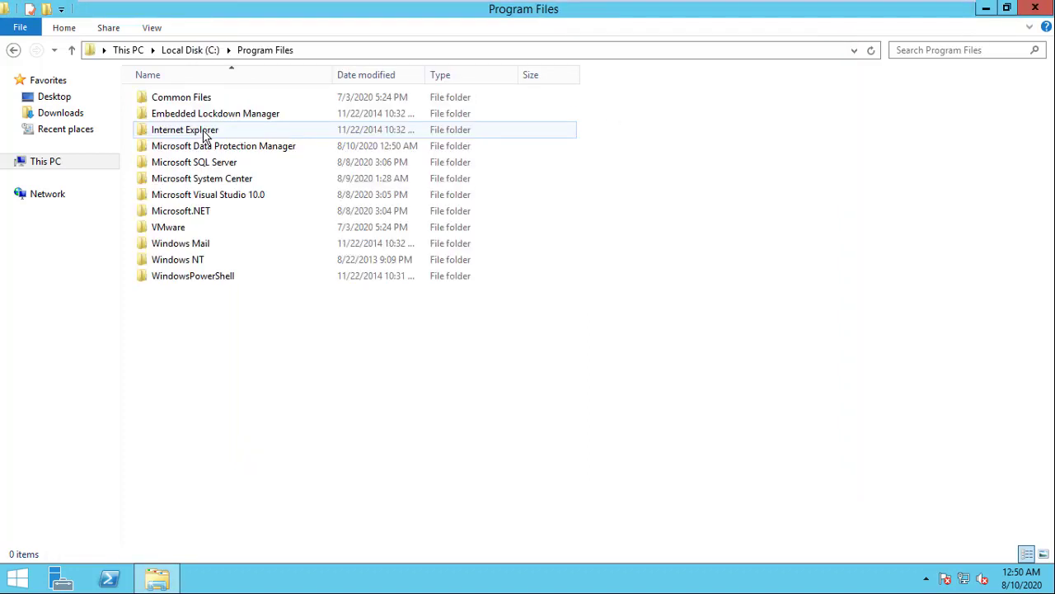
double_click(261, 150)
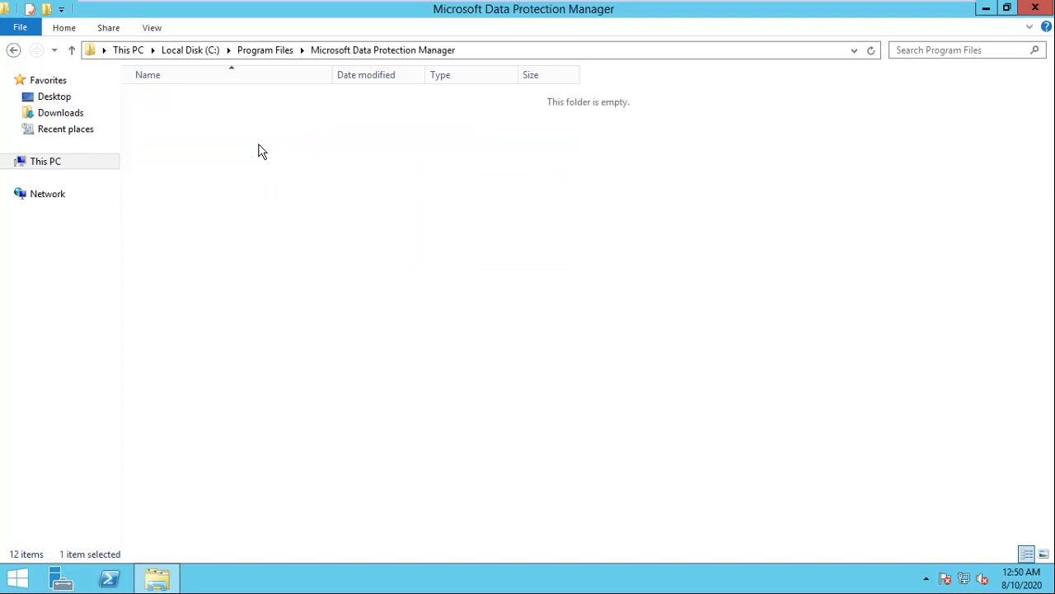
double_click(185, 100)
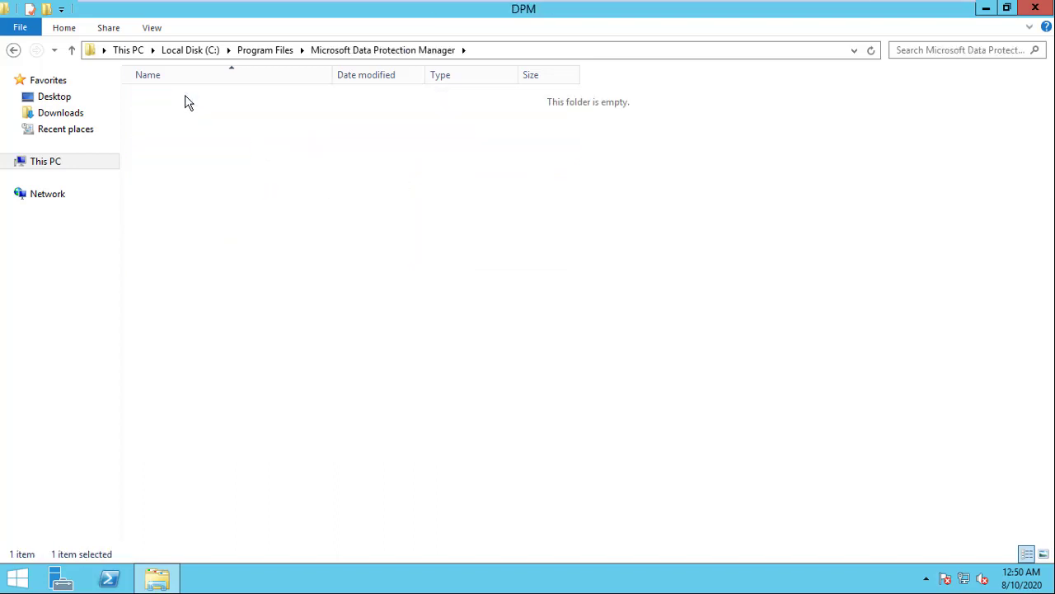
double_click(216, 115)
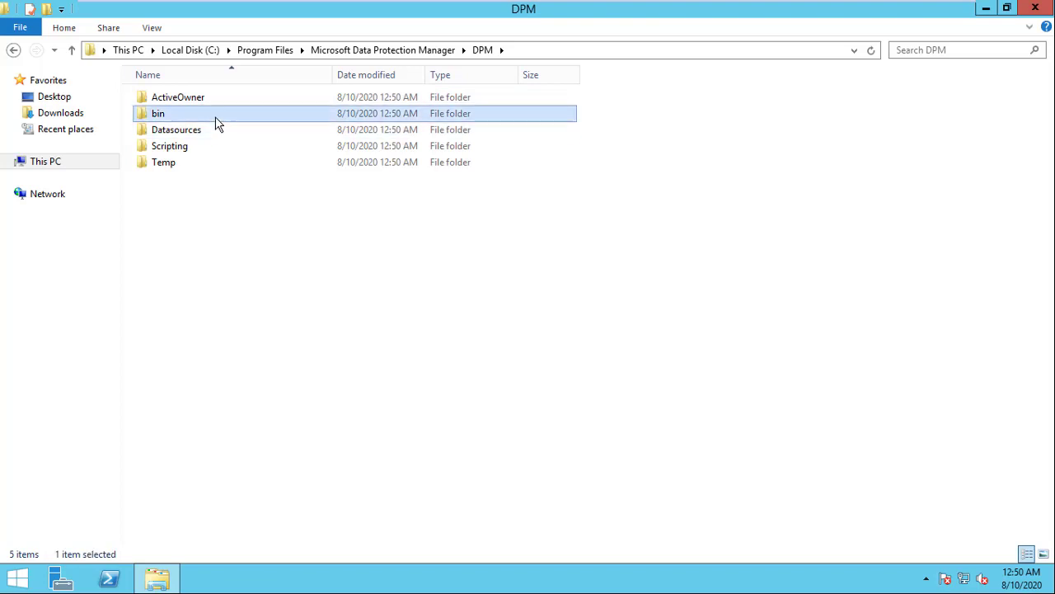
Step: Launch a command prompt in the bin folder using cmd from the address bar
click(613, 51)
text(cmd)
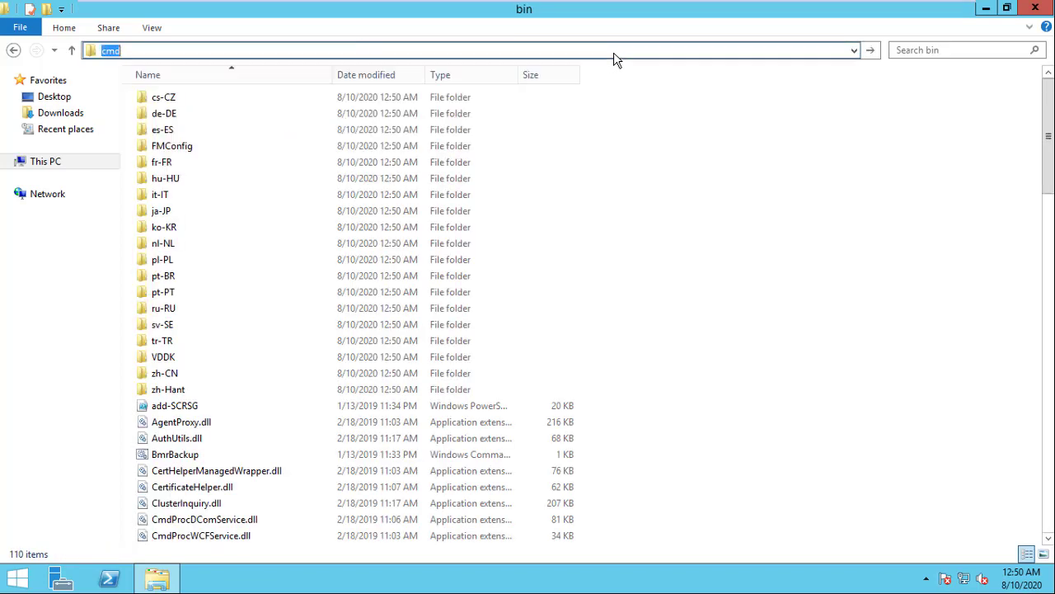
key(Return)
Step: Copy the setdpmserver command line from Notepad and clear the partial text at the prompt
text(setup)
mouse_move(857, 17)
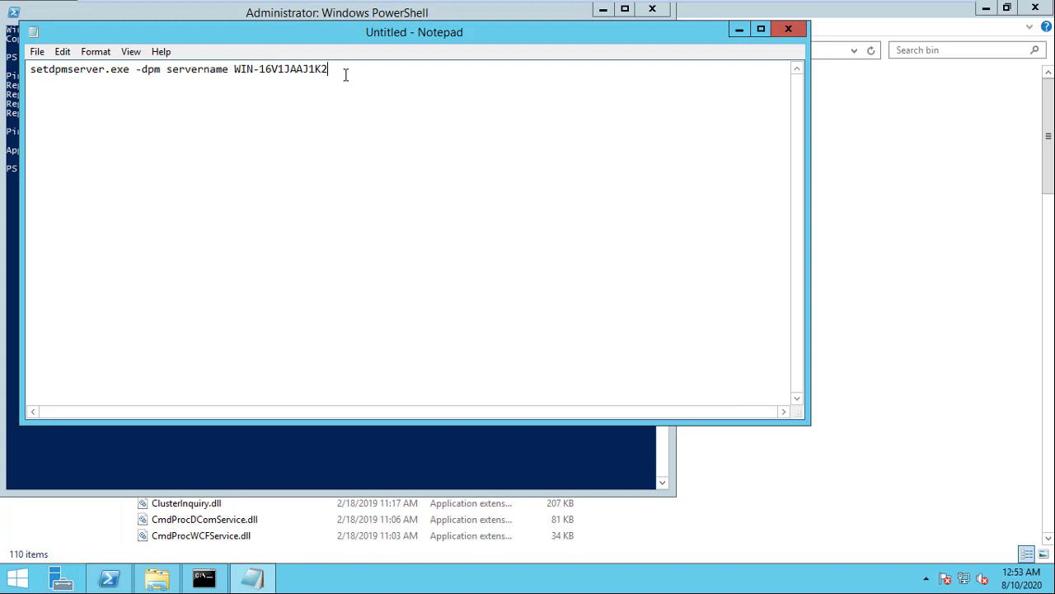
drag(345, 75, 30, 69)
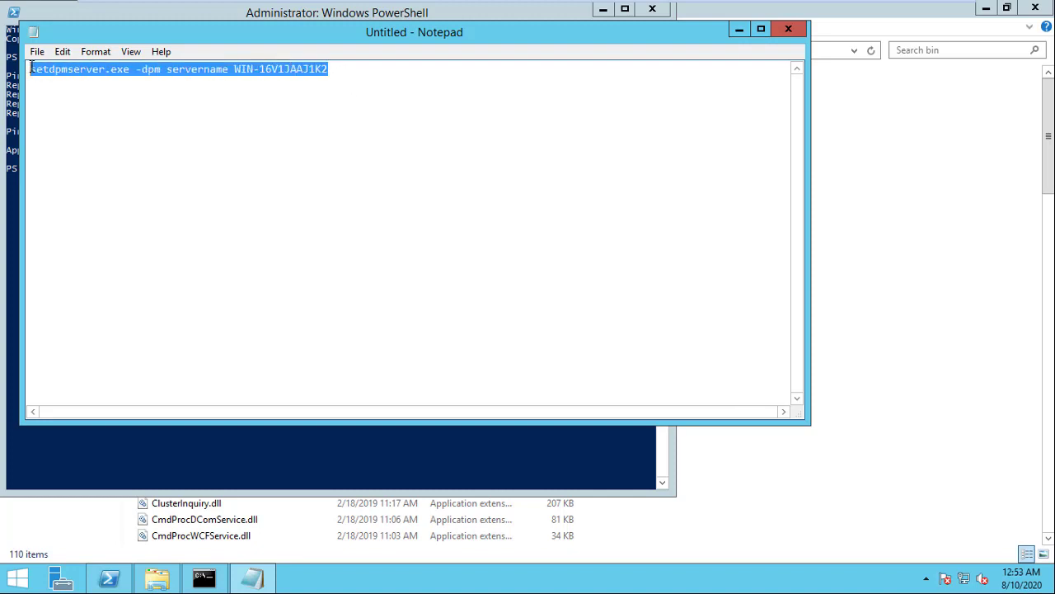
click(740, 30)
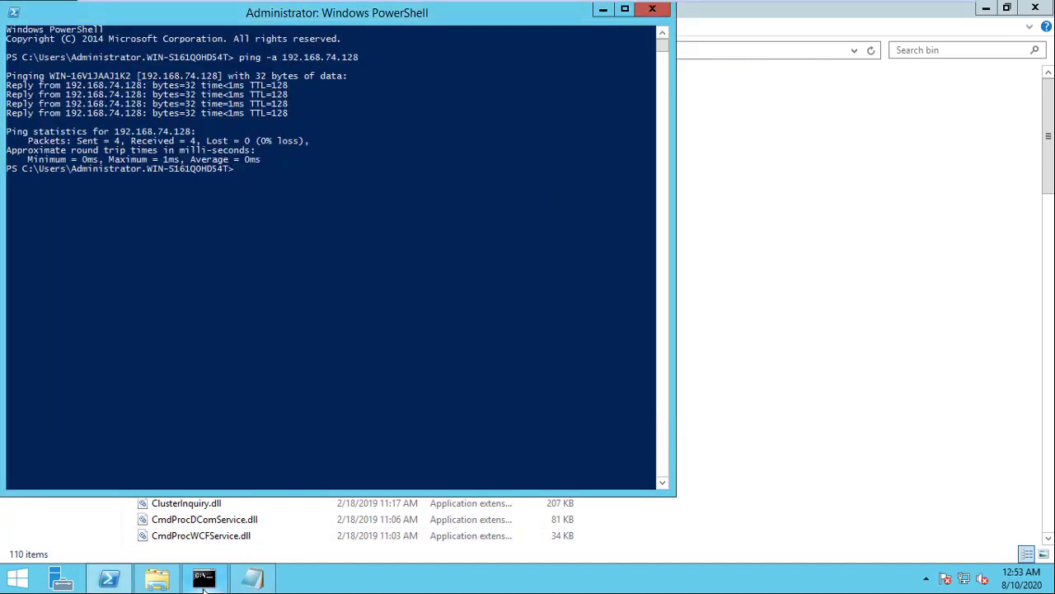
click(204, 582)
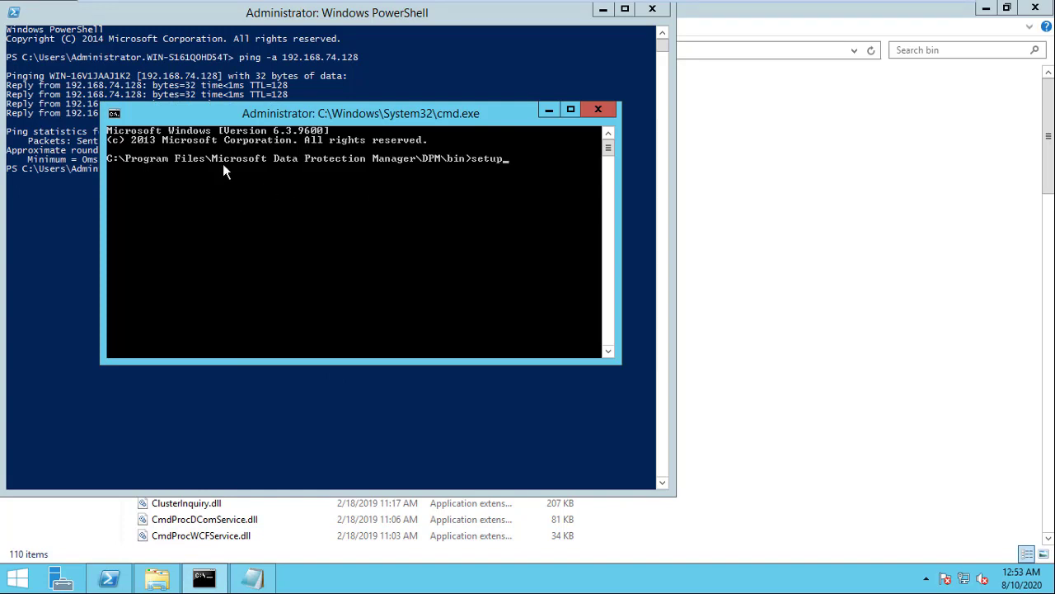
click(571, 111)
key(BackSpace)
key(BackSpace)
key(BackSpace)
key(BackSpace)
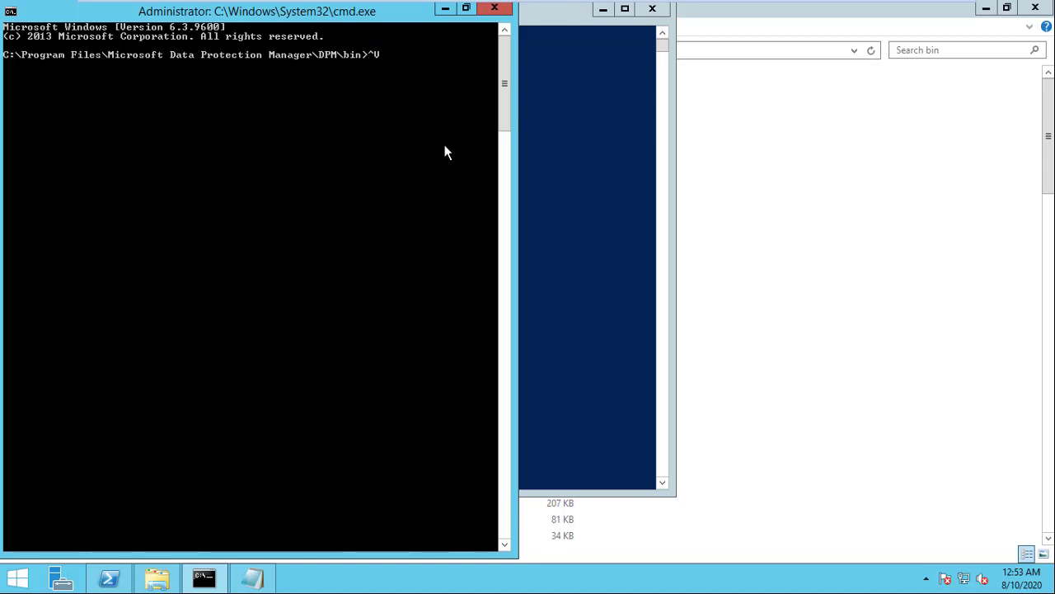
Step: Paste and run 'setdpmserver.exe -dpmservername WIN-16V1JAAJ1K2' to register the DPM server
right_click(408, 10)
mouse_move(442, 126)
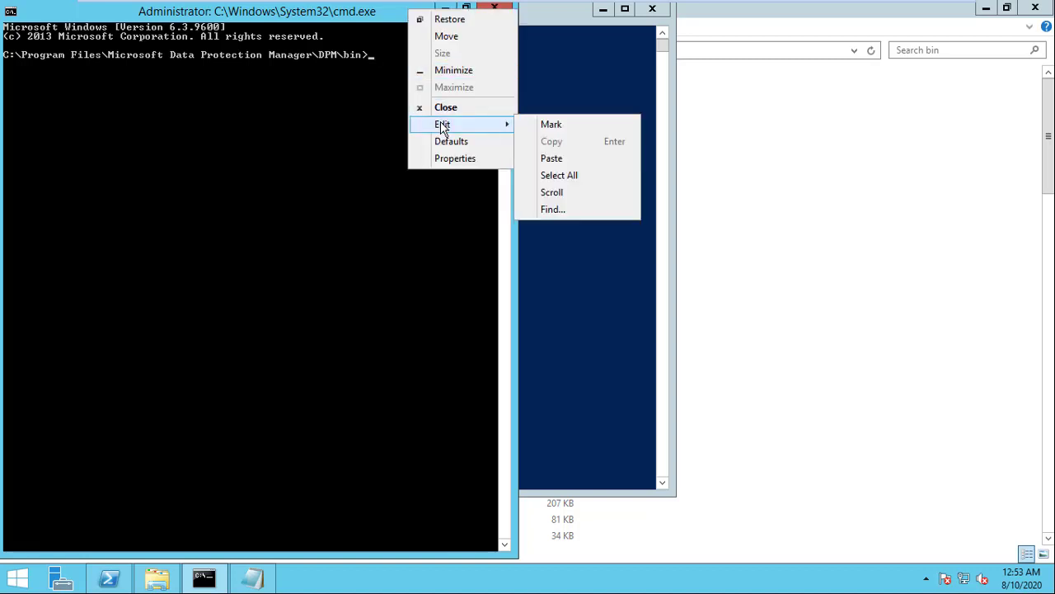
click(572, 159)
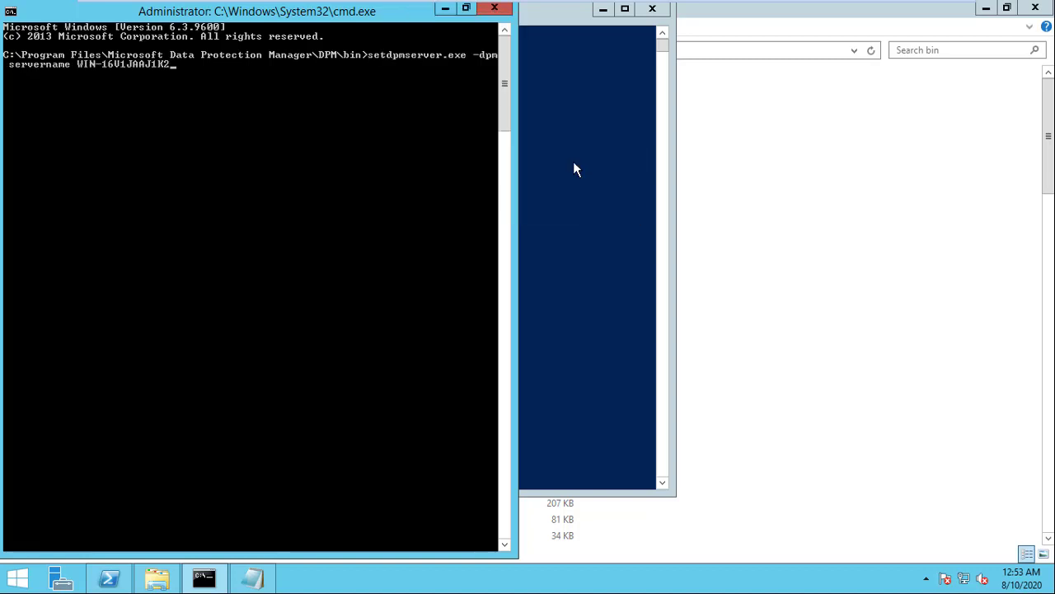
key(Return)
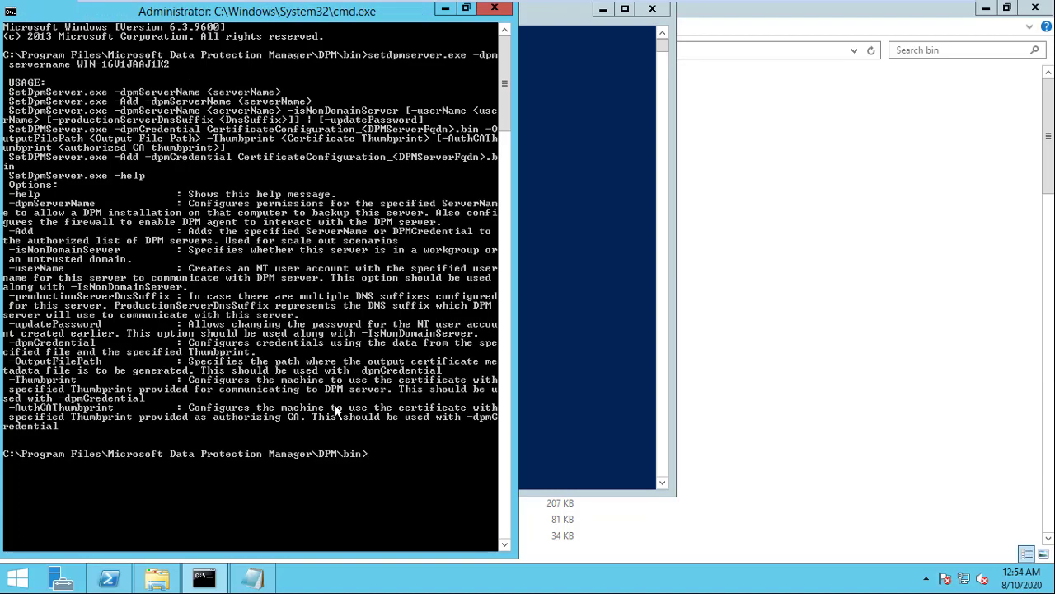
key(Up)
key(alt+Tab)
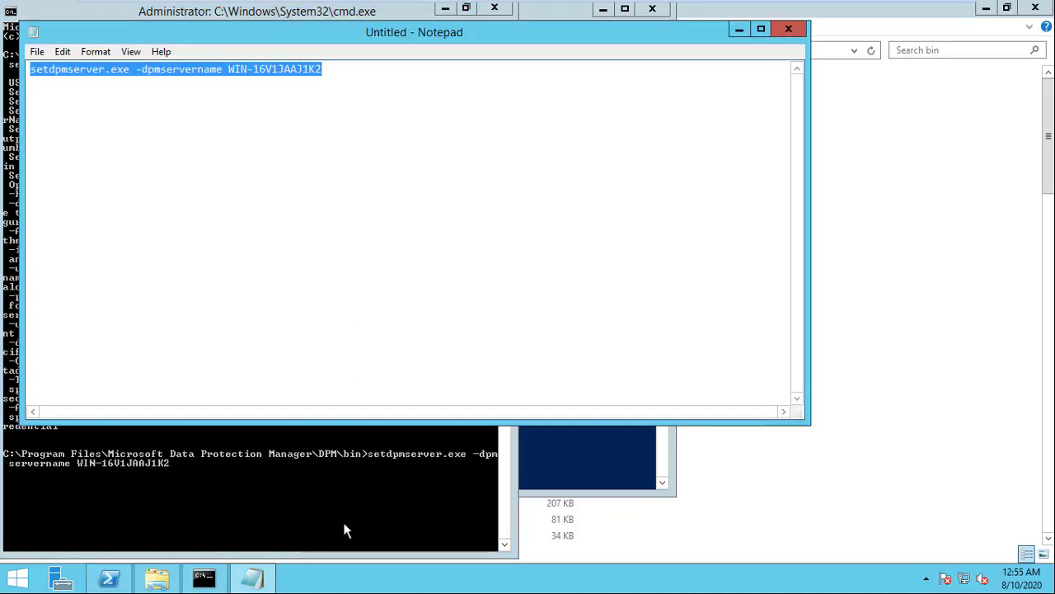
click(334, 529)
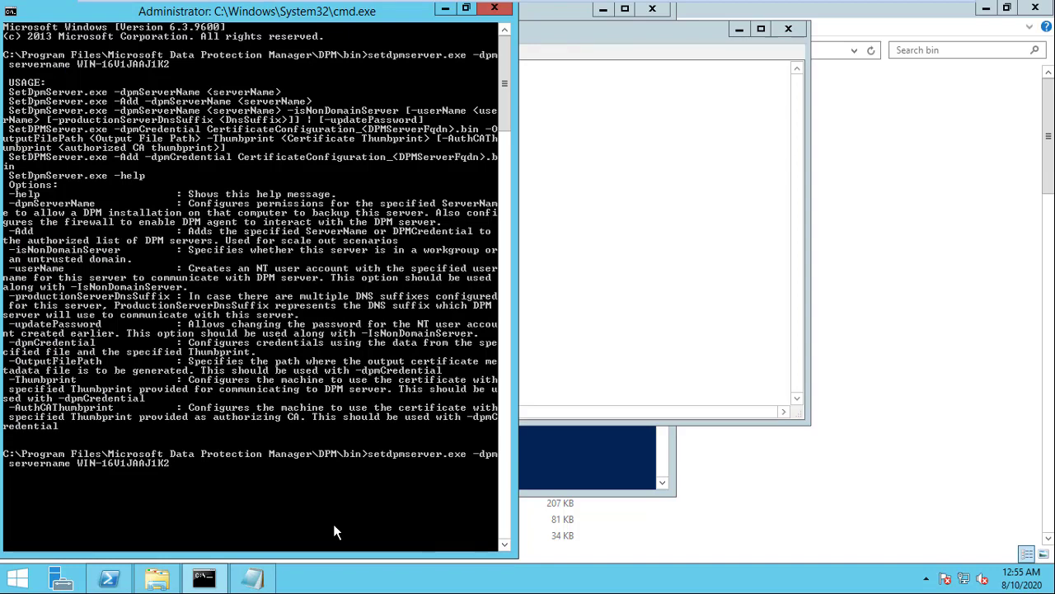
key(Return)
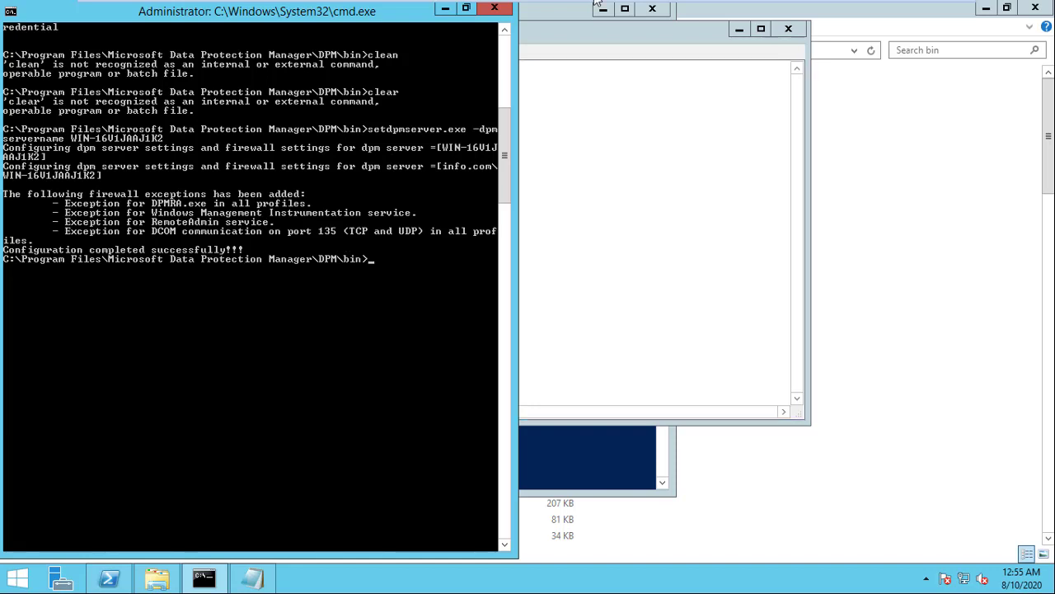
Step: Switch to the System Center virtual machine and bring the DPM Administrator Console forward
mouse_move(596, 3)
click(633, 12)
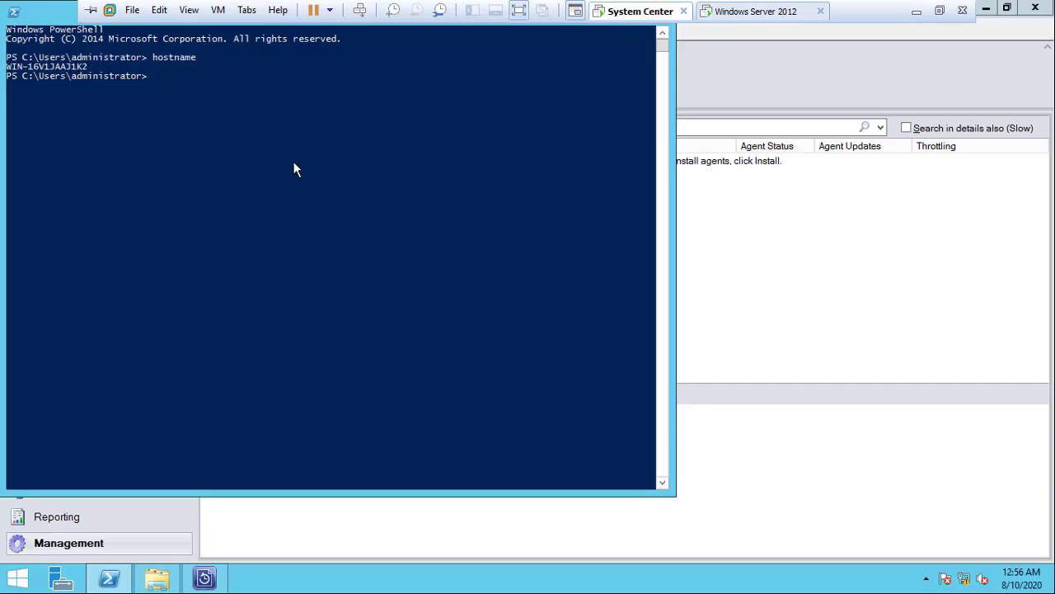
click(736, 350)
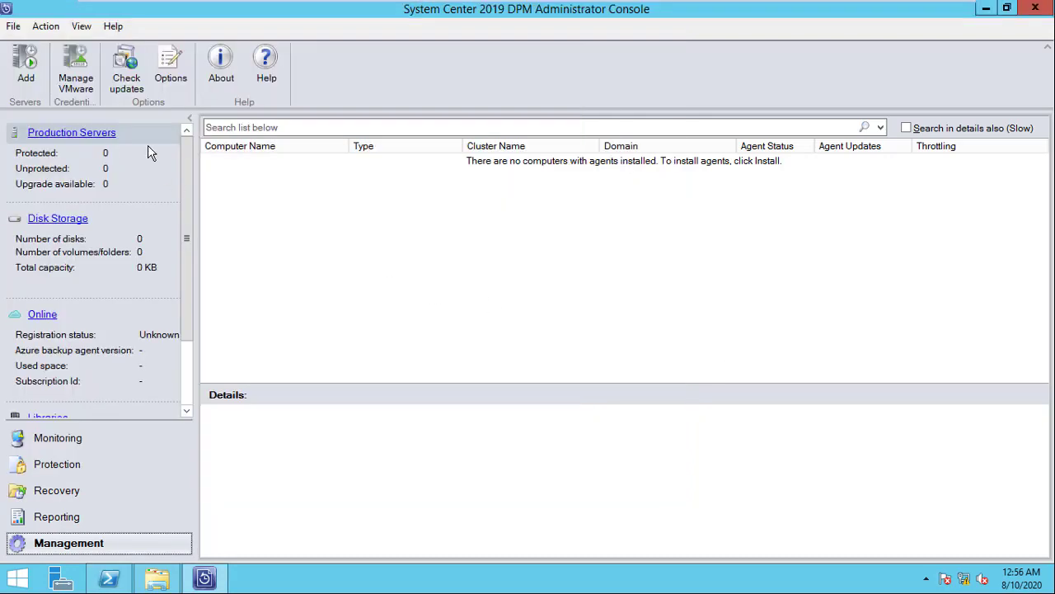
Step: Add a Windows Server, choosing Attach agents on a trusted domain, and select WIN-S161Q0HD54T
click(24, 79)
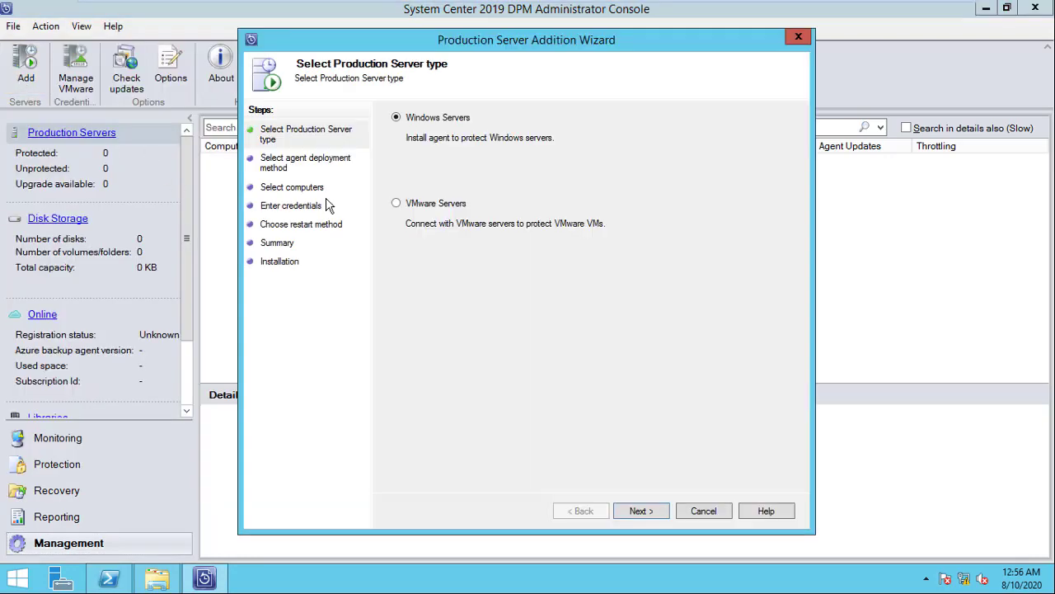
click(641, 511)
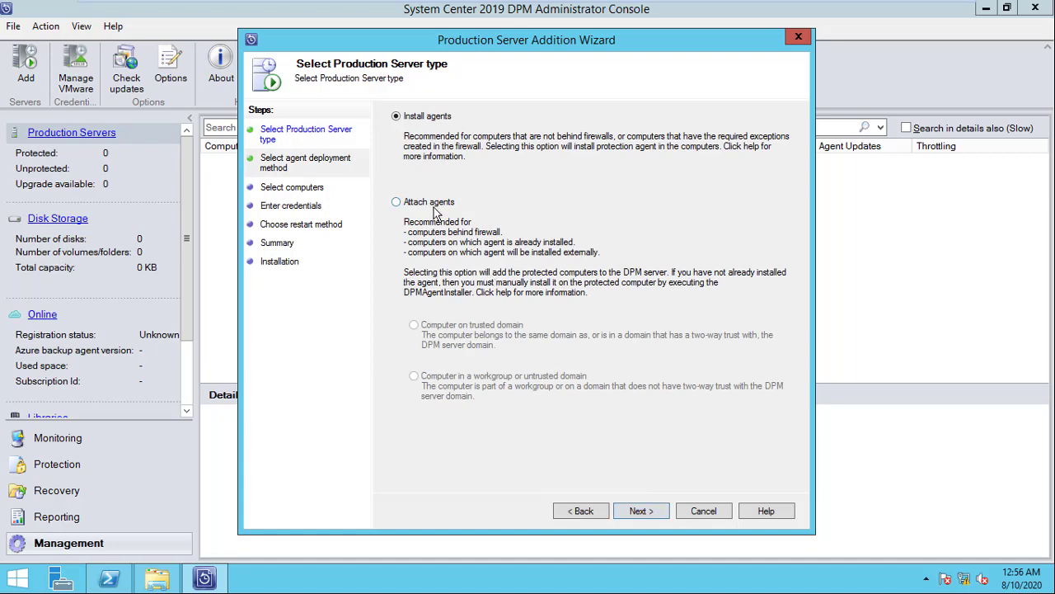
click(434, 207)
click(640, 511)
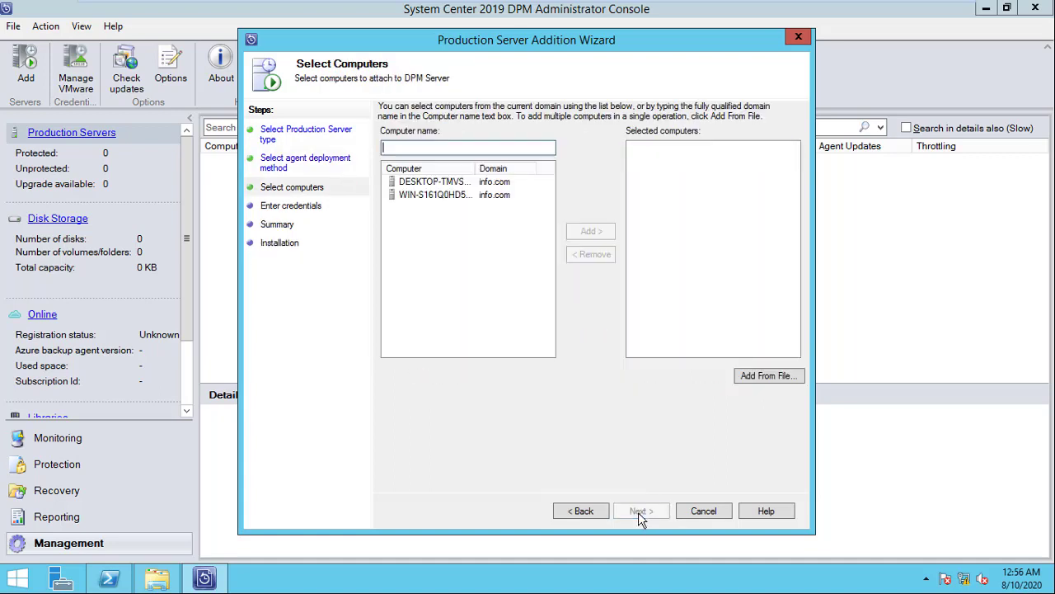
click(465, 195)
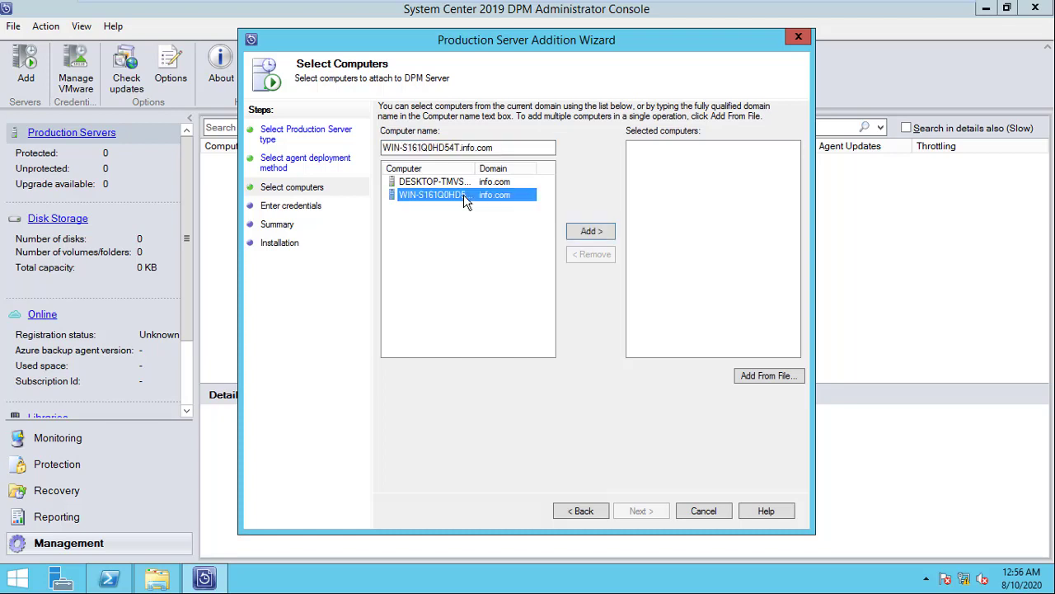
click(577, 234)
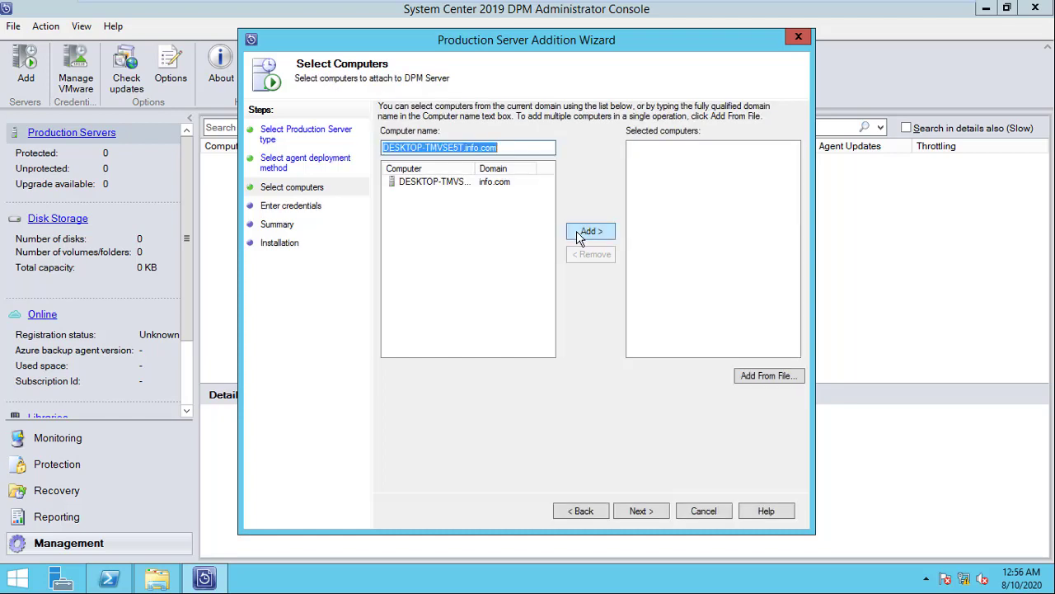
Step: Enter the info.com administrator user name and password, then start attaching WIN-S161Q0HD54T
click(641, 511)
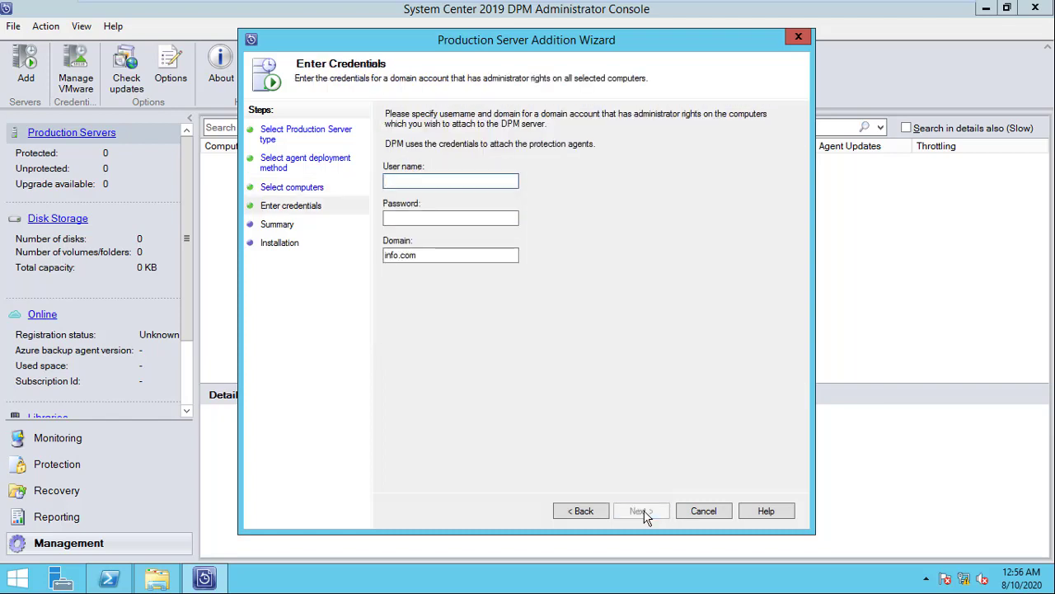
key(Tab)
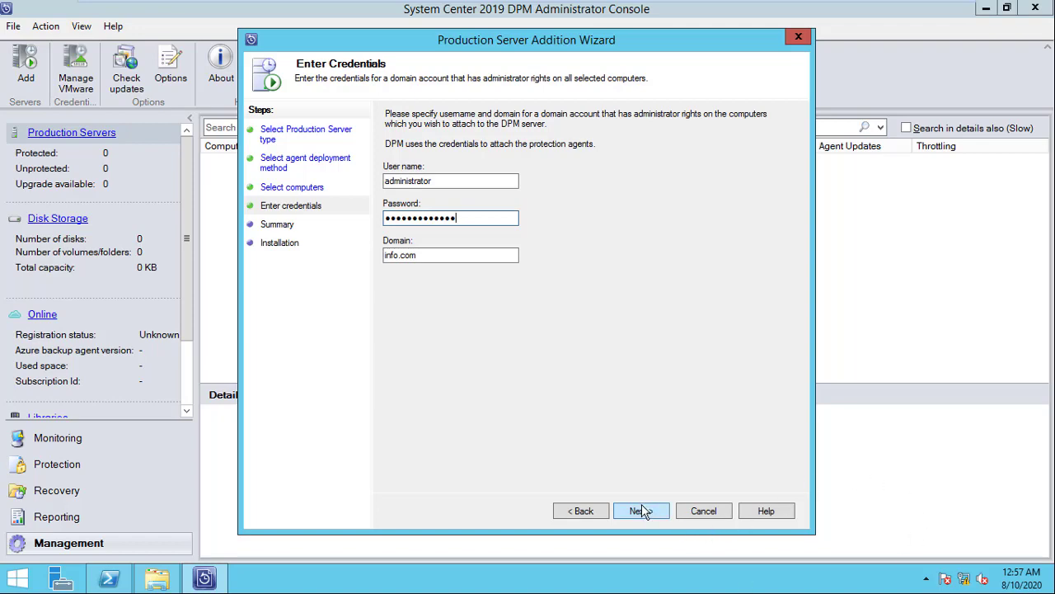
click(640, 510)
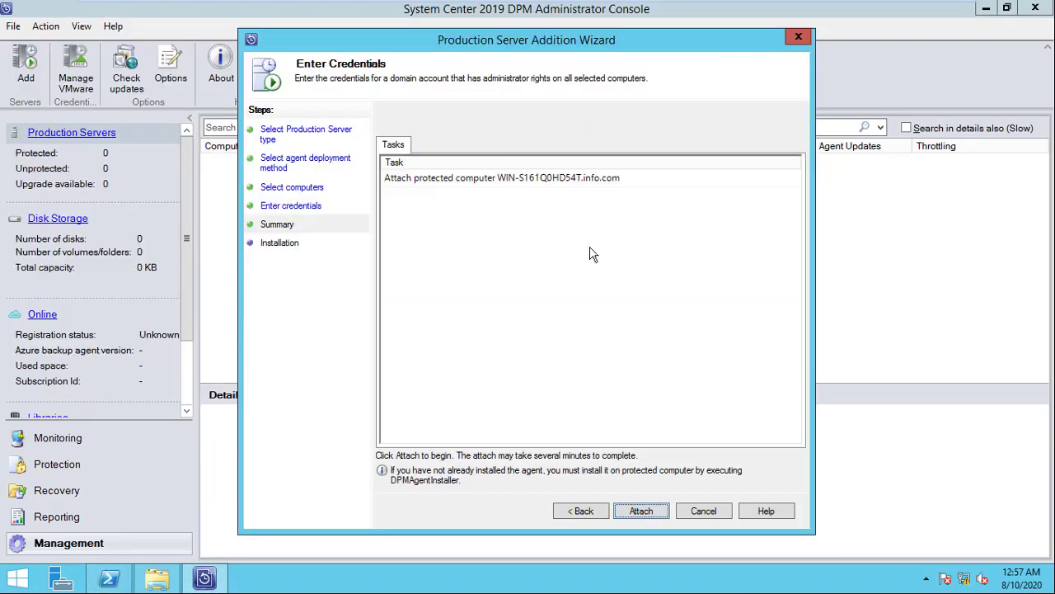
click(641, 511)
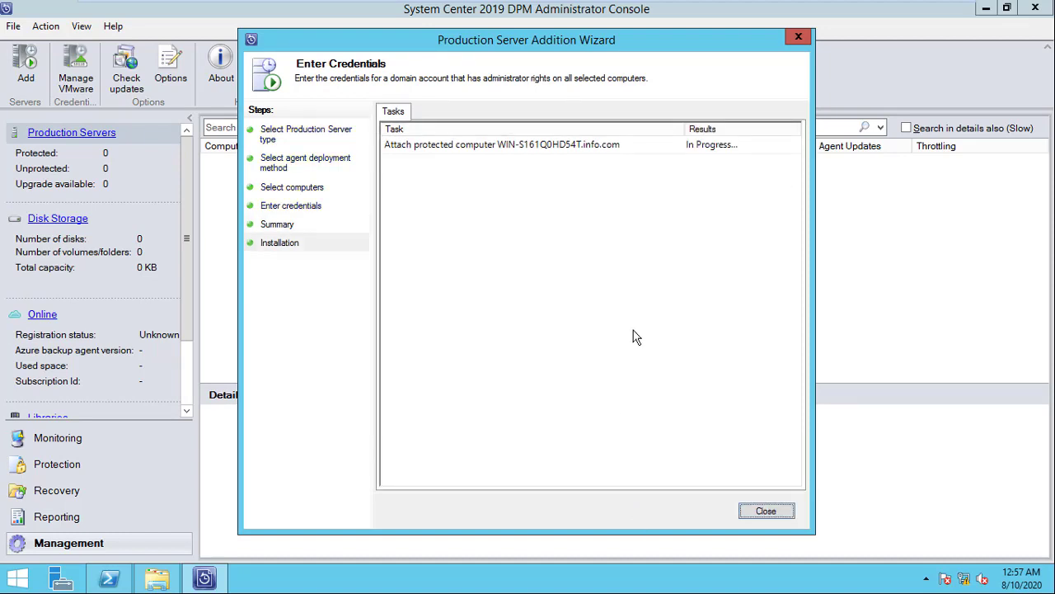